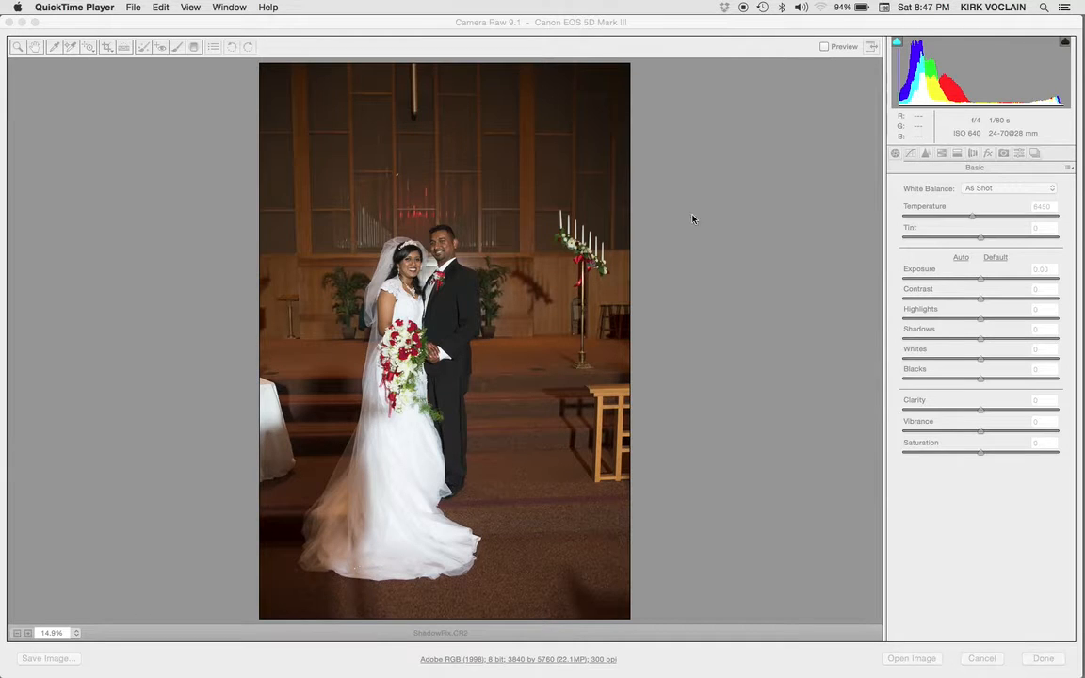
Apply the 6KV02--Reset All preset to the wedding photo, followed by the 6KV01--Default preset
click(852, 246)
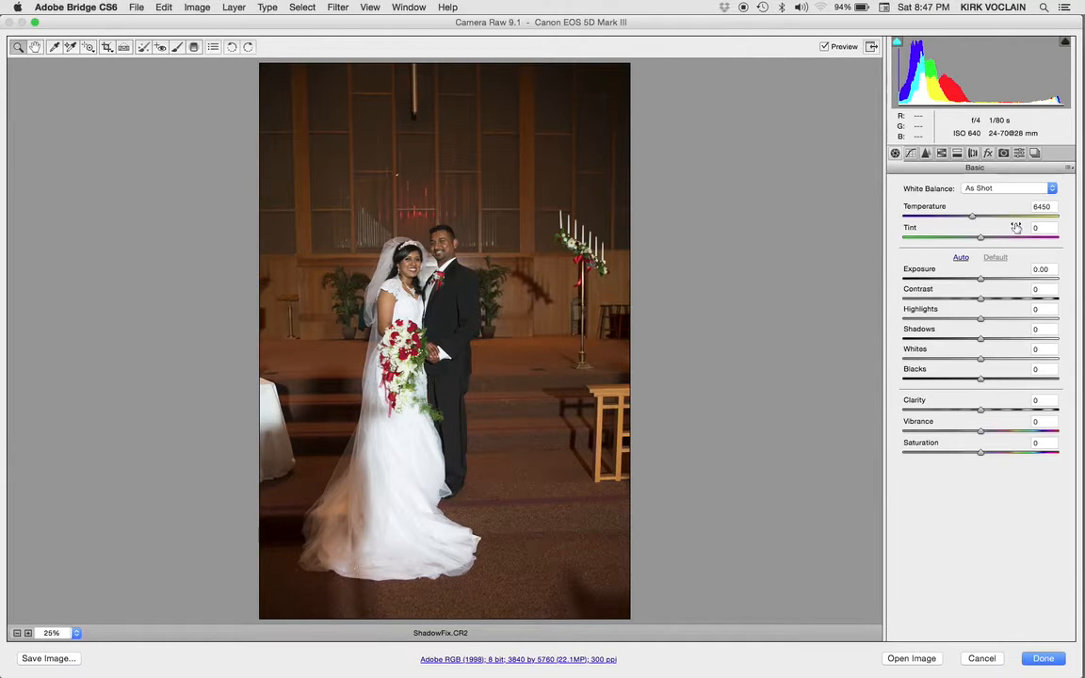
scroll(577, 356, down, 5)
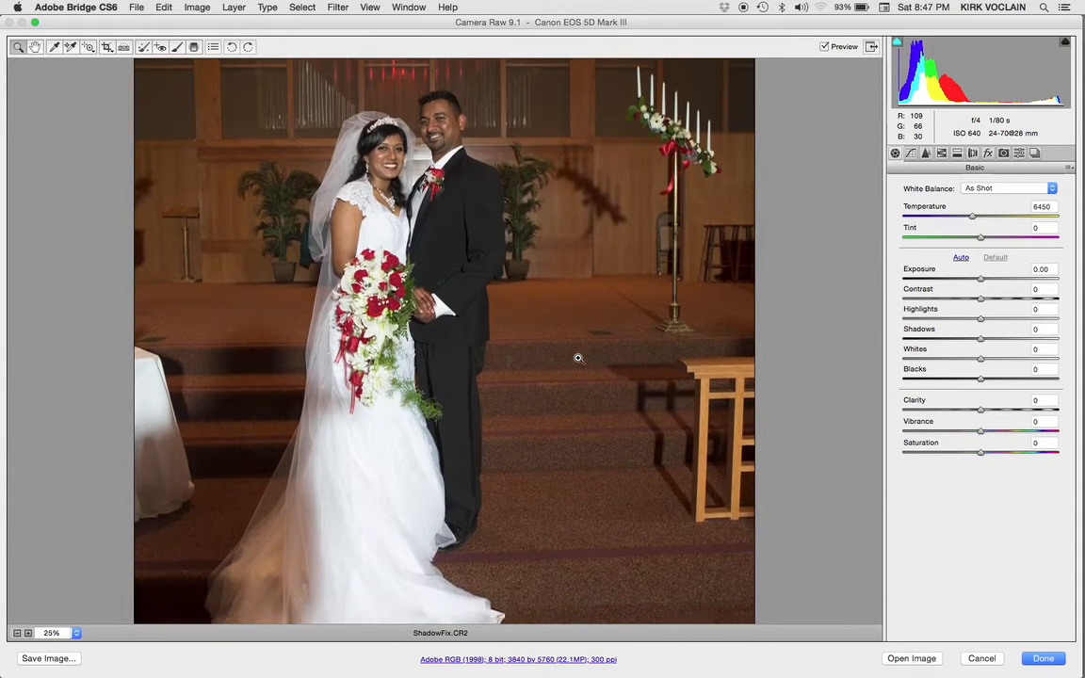
scroll(577, 358, down, 3)
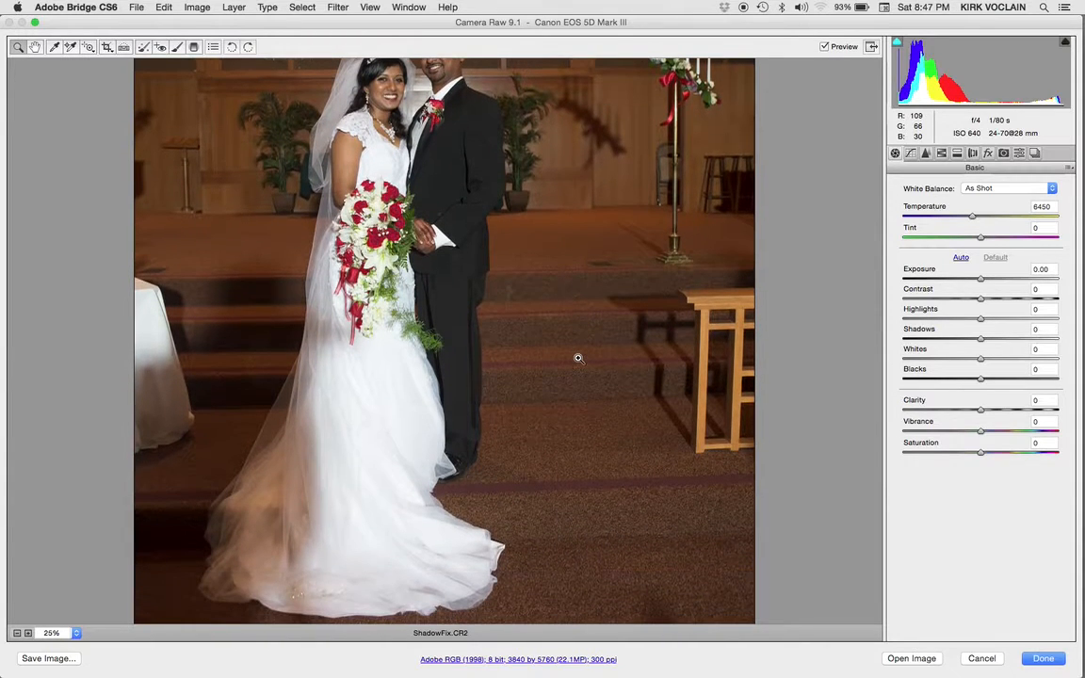
scroll(578, 358, up, 3)
scroll(578, 358, down, 3)
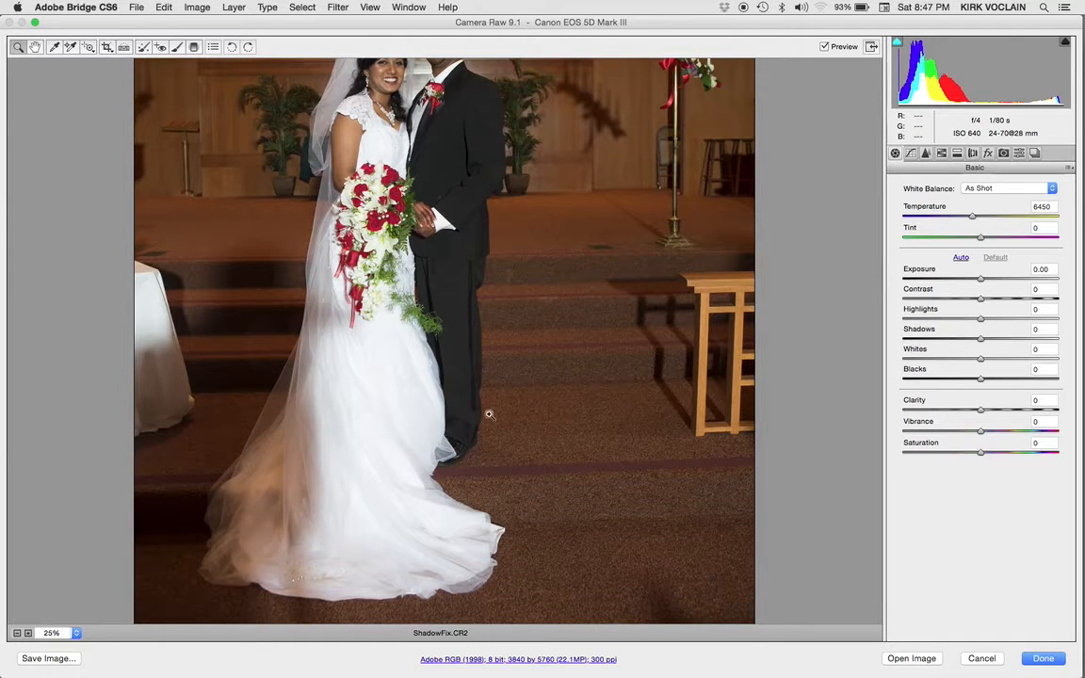
scroll(424, 278, down, 2)
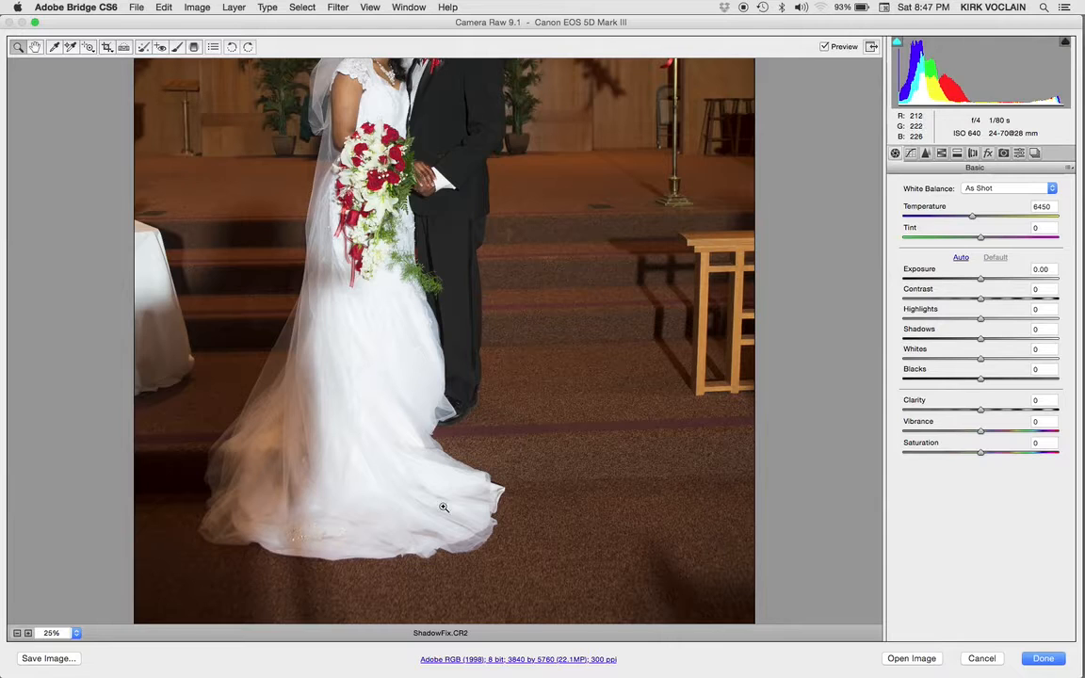
click(1019, 153)
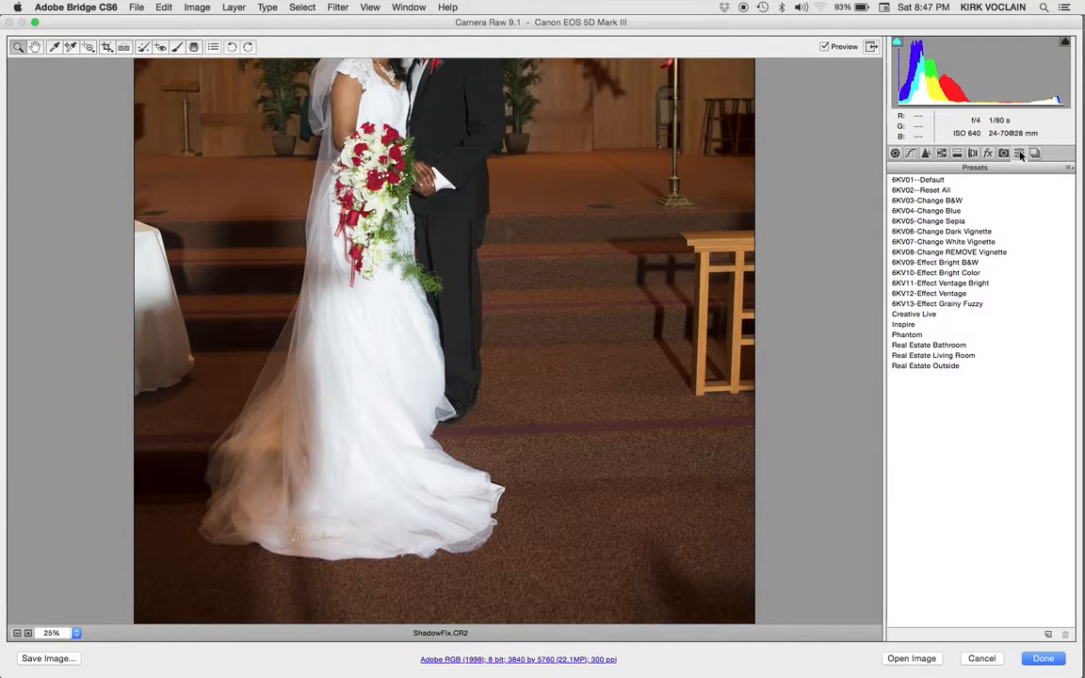
click(940, 192)
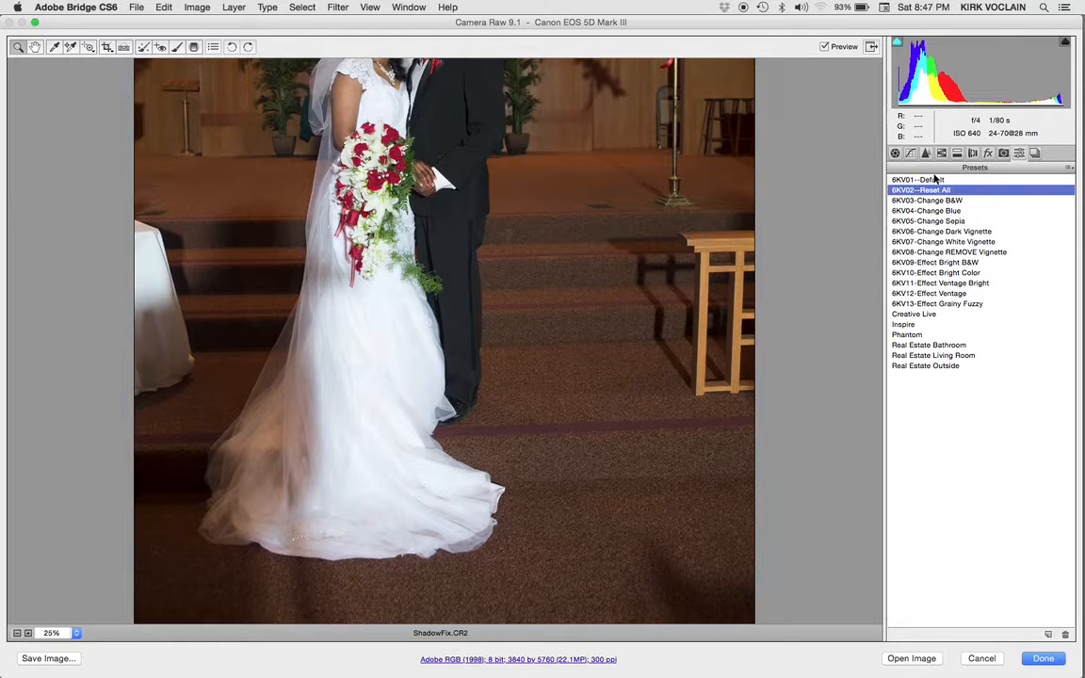
click(935, 180)
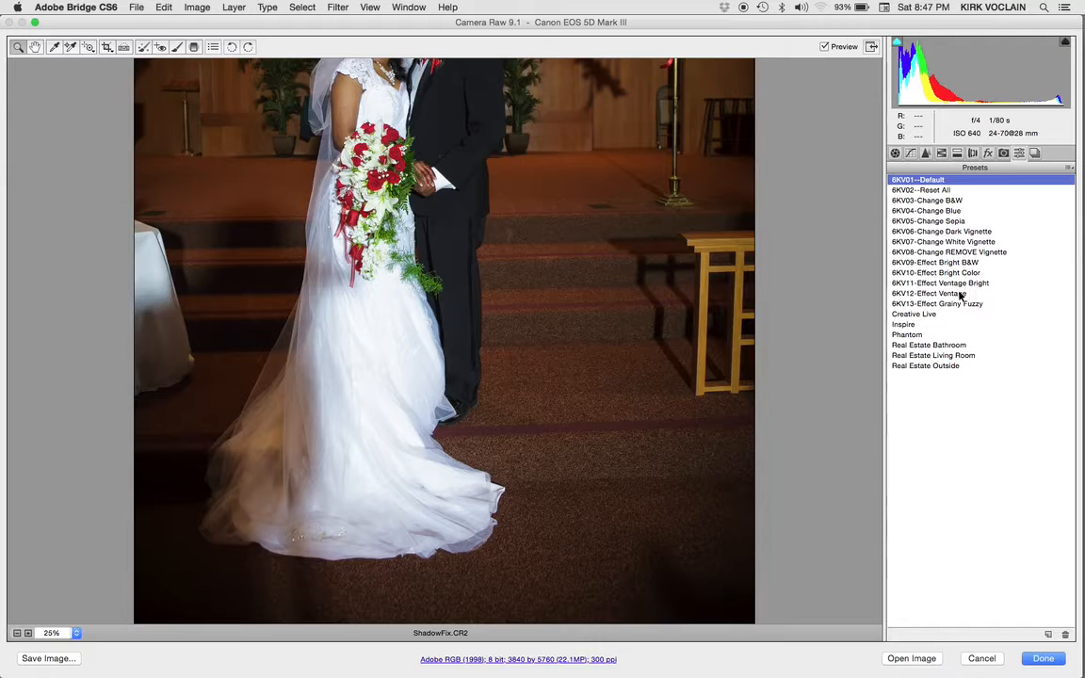
Set Exposure to -0.65, Highlights to -30, Shadows to +63, Whites to -13, Blacks to +53 and Clarity to +34 for the dress version
click(895, 152)
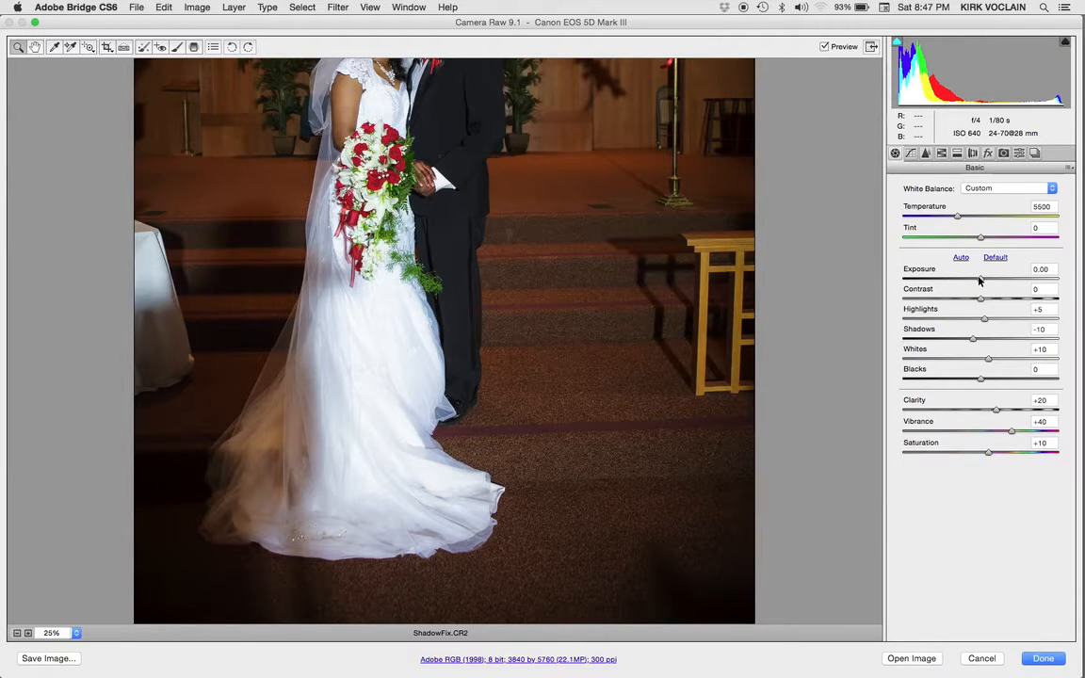
drag(980, 281, 957, 319)
drag(988, 359, 1021, 378)
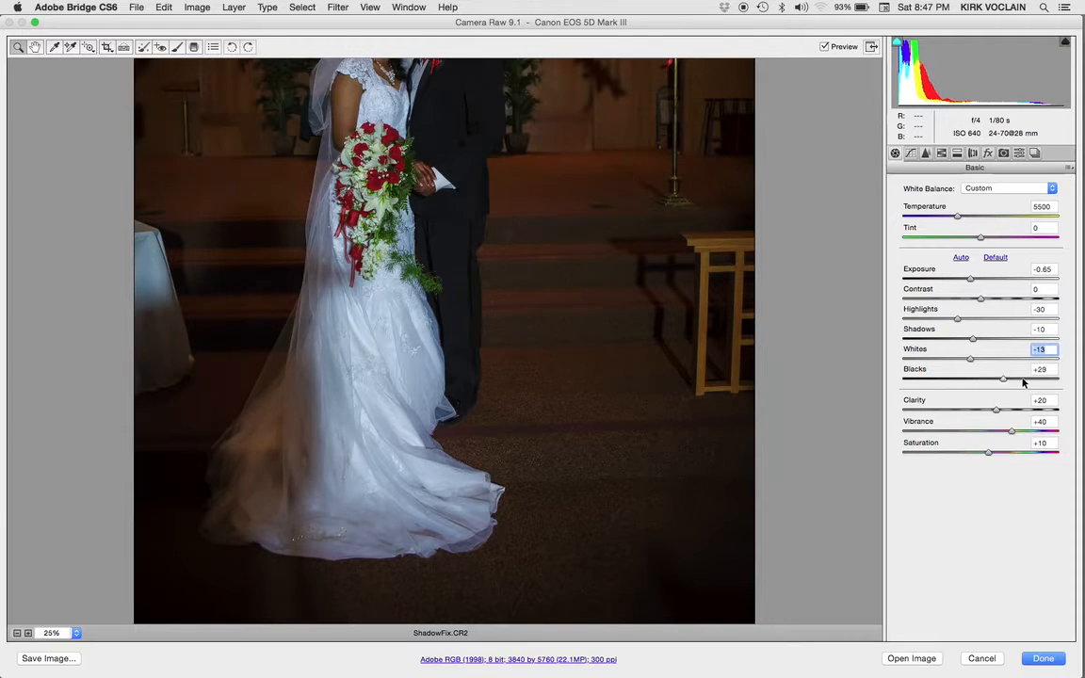
drag(975, 340, 1033, 337)
drag(999, 413, 1009, 412)
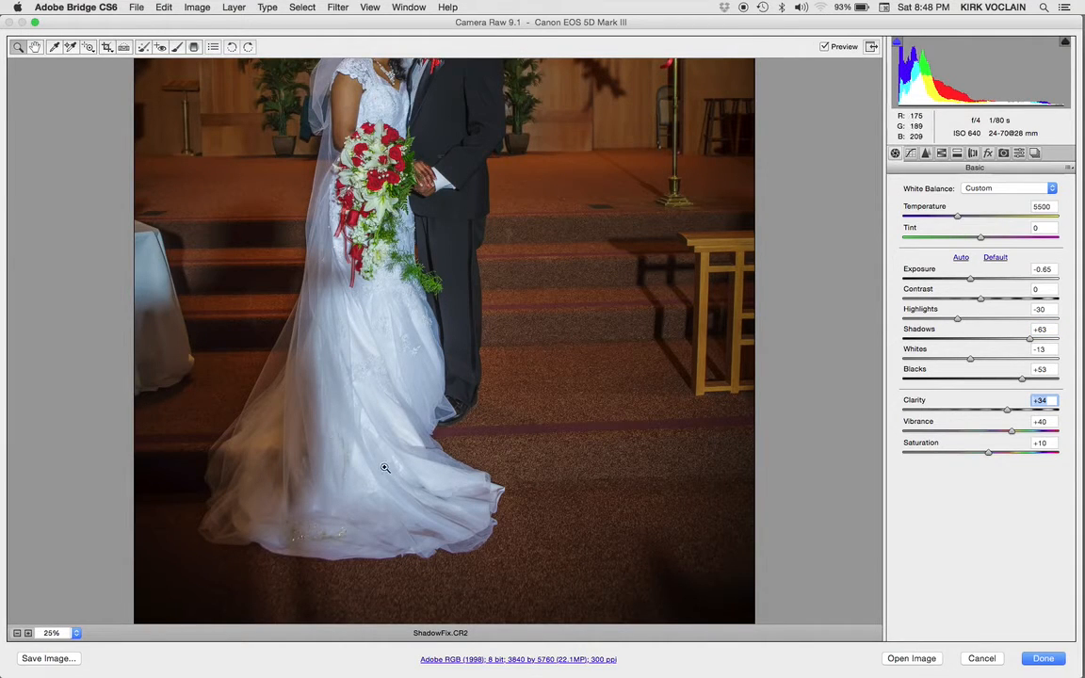
Reduce the saturation of the Blues to -64 to neutralise the tint in the white dress
click(941, 154)
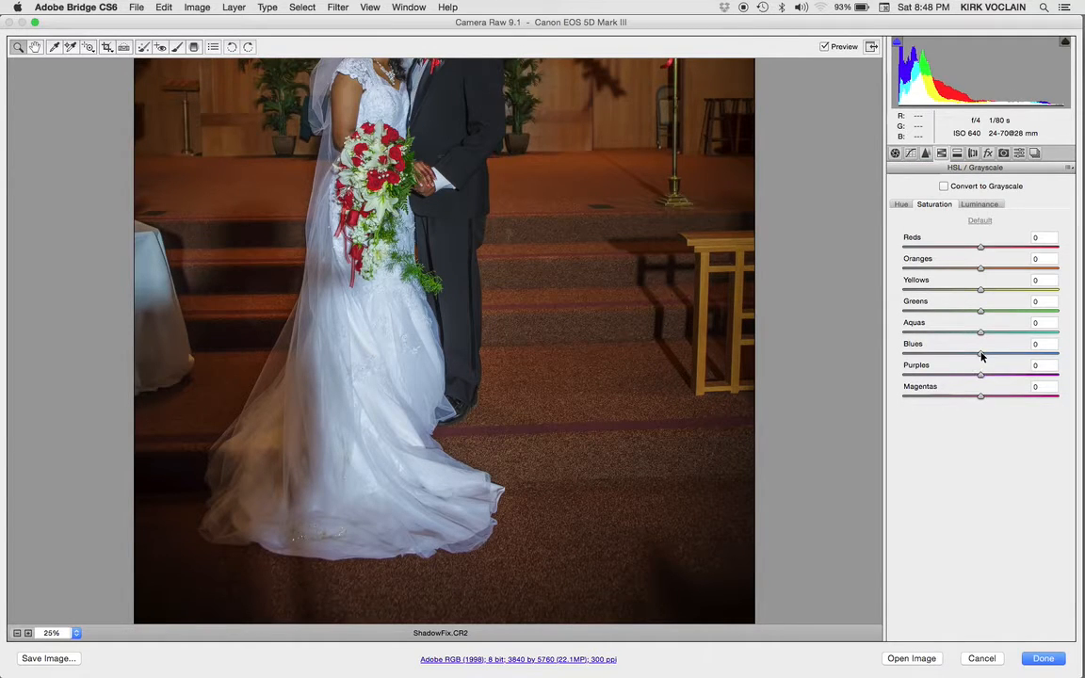
drag(980, 355, 925, 357)
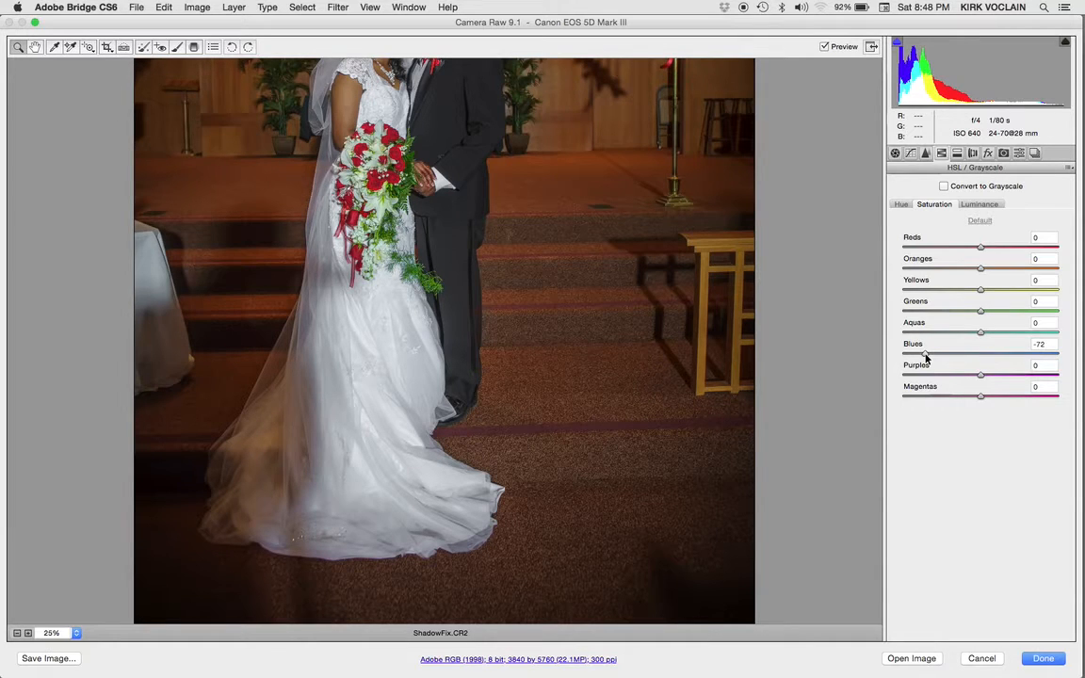
mouse_move(926, 357)
mouse_down()
mouse_move(1067, 351)
mouse_move(918, 353)
mouse_move(931, 356)
mouse_up()
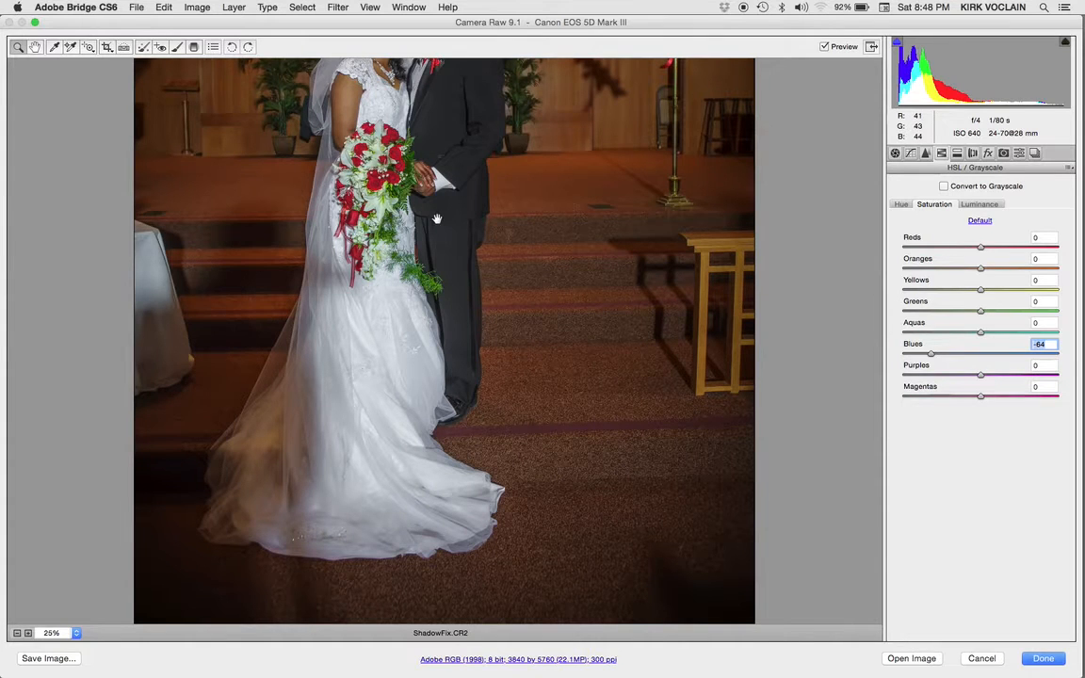
Open the adjusted photo in Photoshop, converting its Adobe RGB colors to the sRGB working space
drag(436, 219, 422, 356)
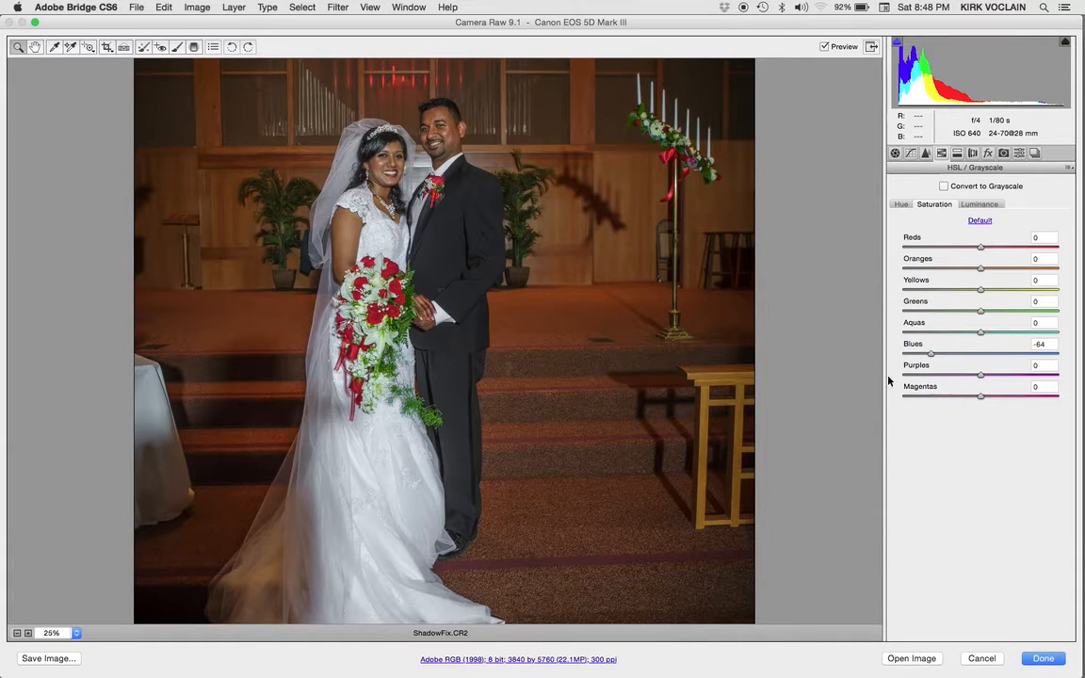
click(903, 658)
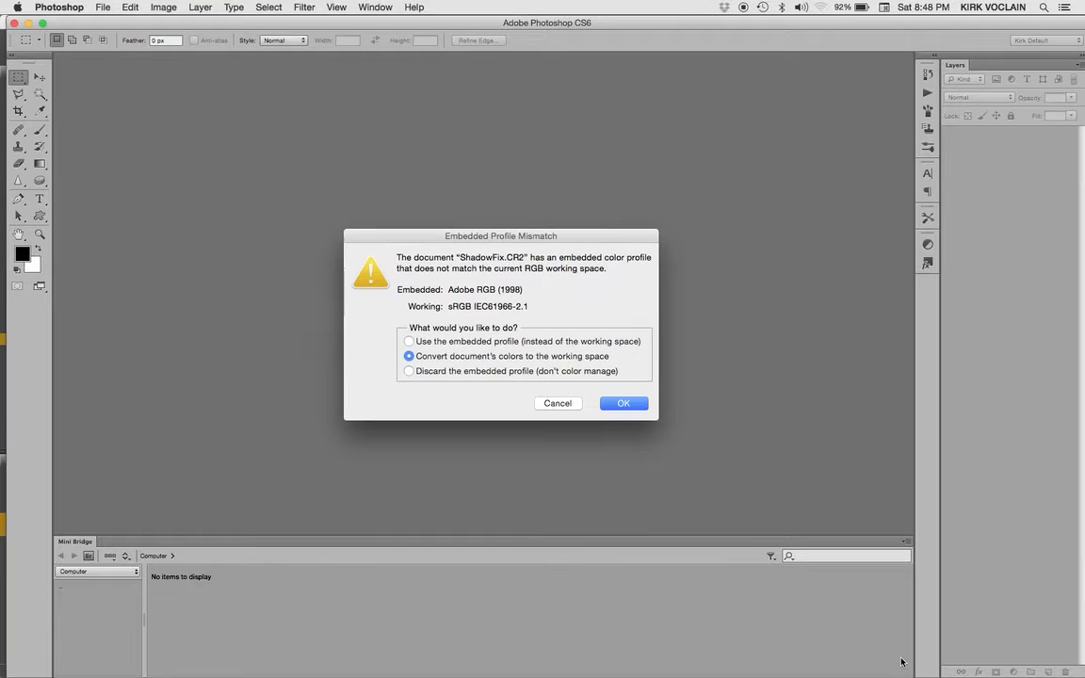
click(621, 403)
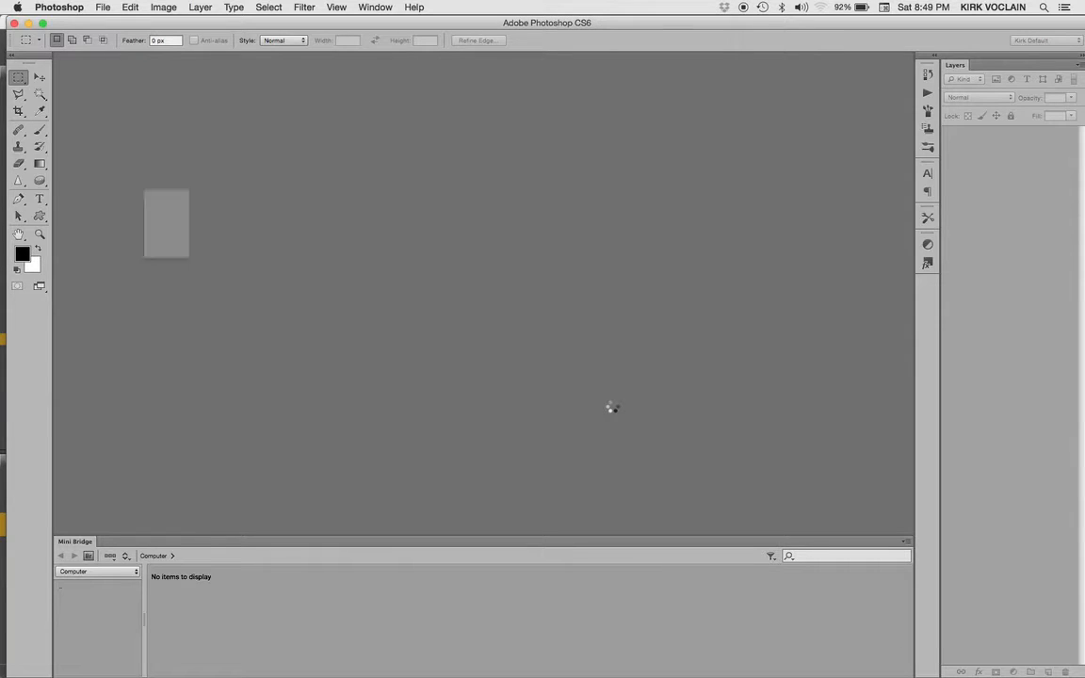
Save the image to the Desktop in JPEG format as ShadowFix01.jpg
click(101, 8)
click(123, 157)
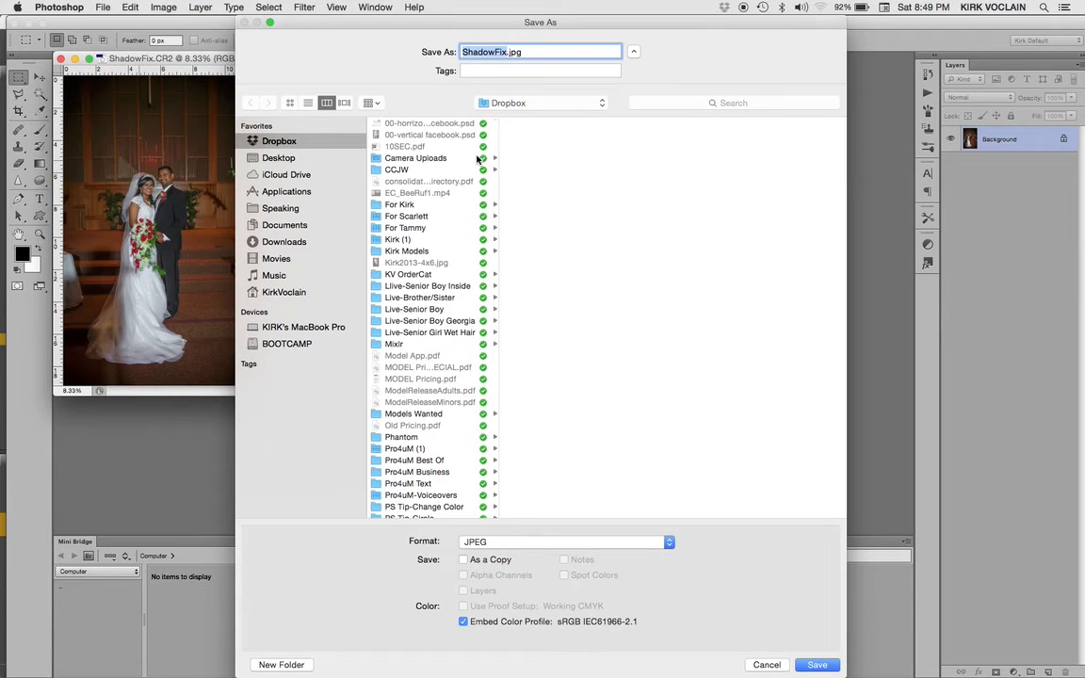
click(506, 52)
text(01)
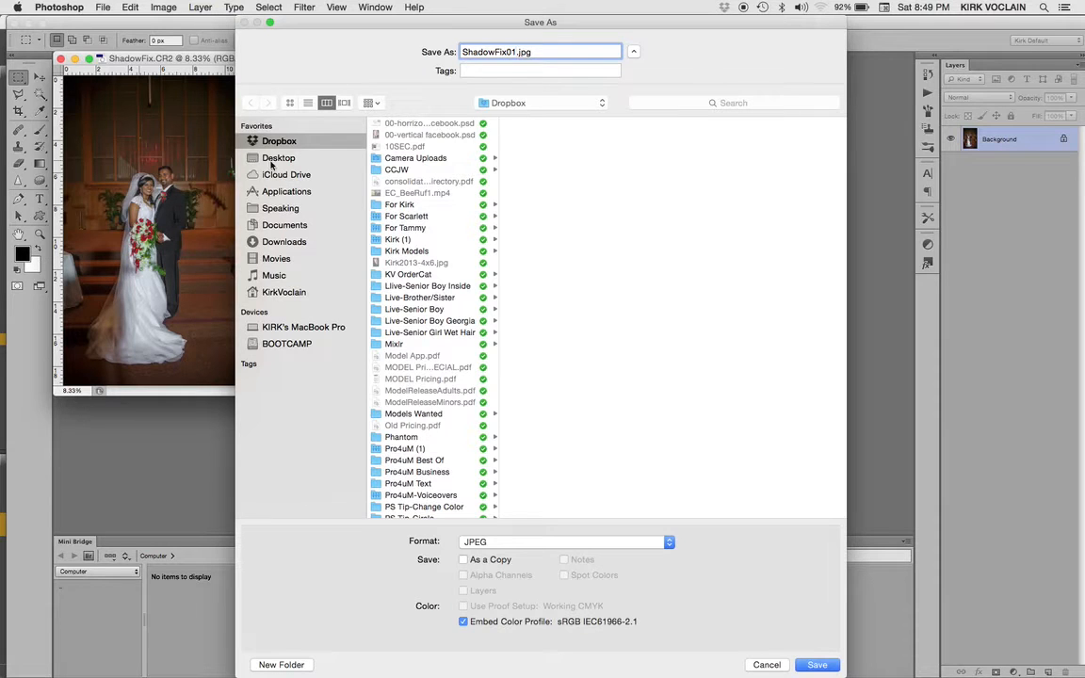
click(277, 159)
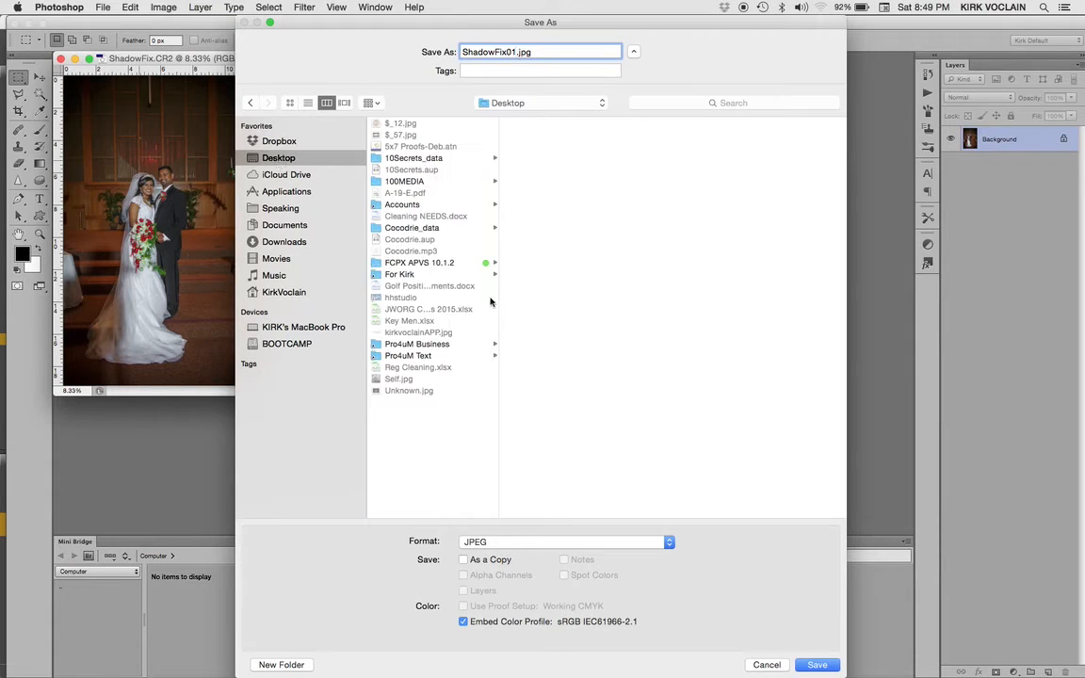
click(802, 662)
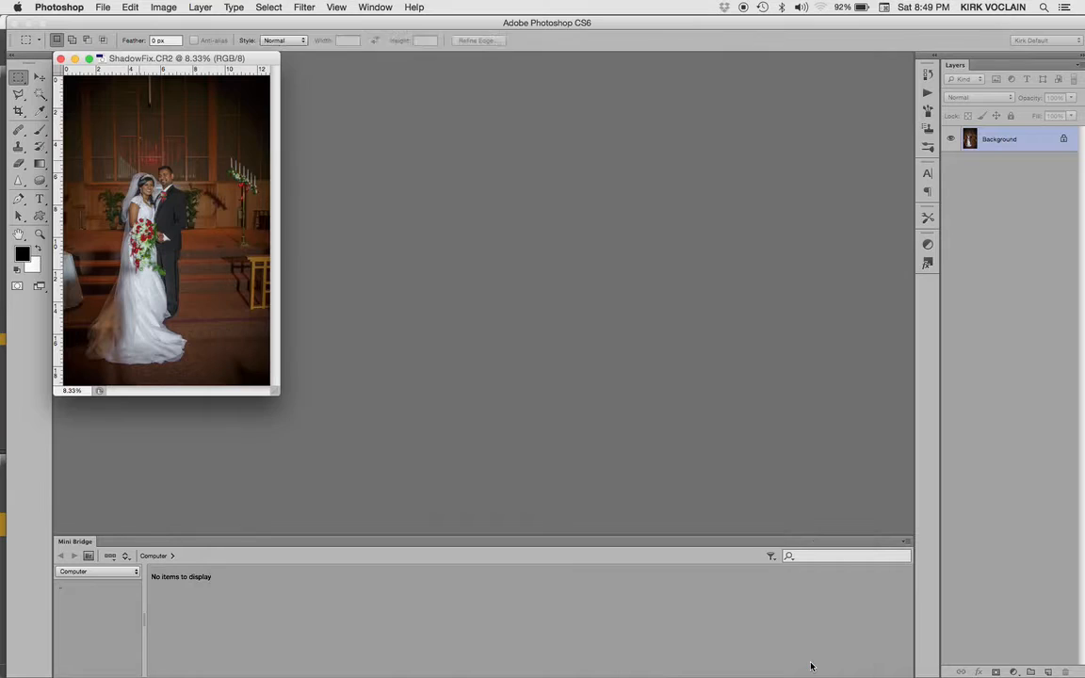
Export the JPEG at quality 12 (Maximum) with the Baseline ("Standard") format, and close the image
text(12)
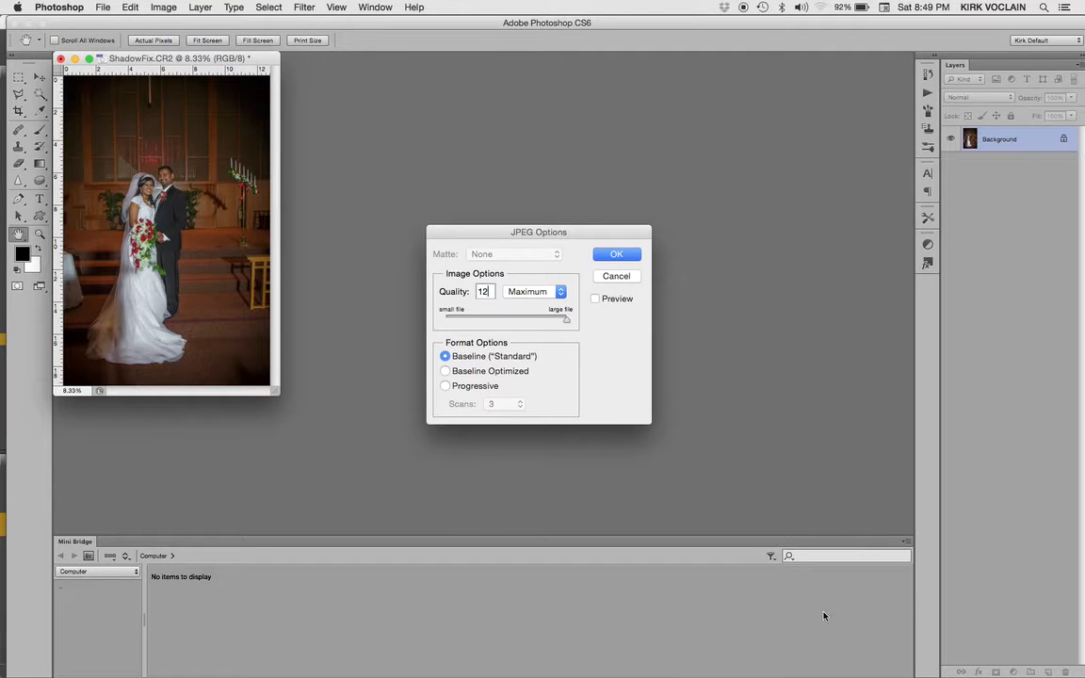
click(618, 260)
key(m)
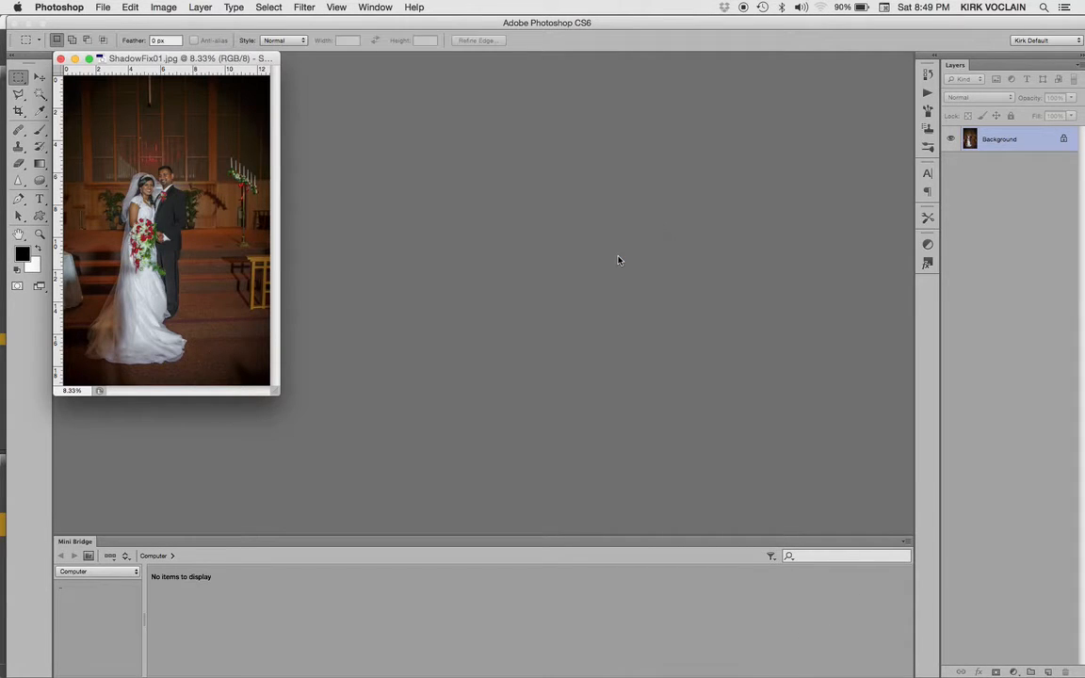
click(61, 59)
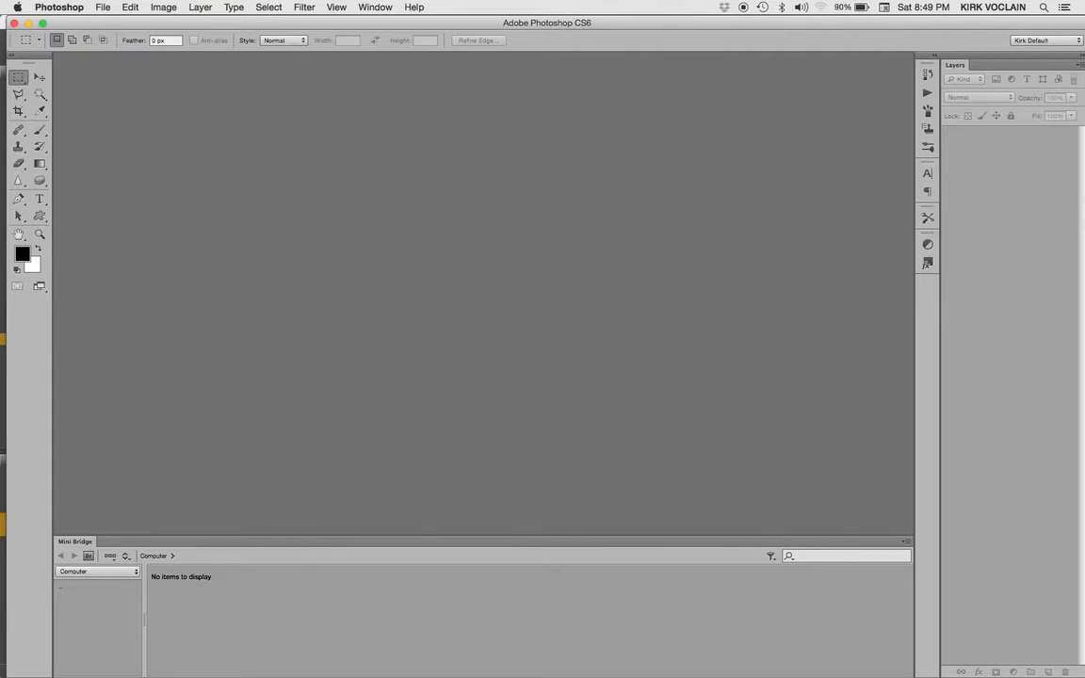
Switch to Adobe Bridge and reopen ShadowFix.CR2 from the Dropbox folder in Camera Raw
mouse_move(1069, 226)
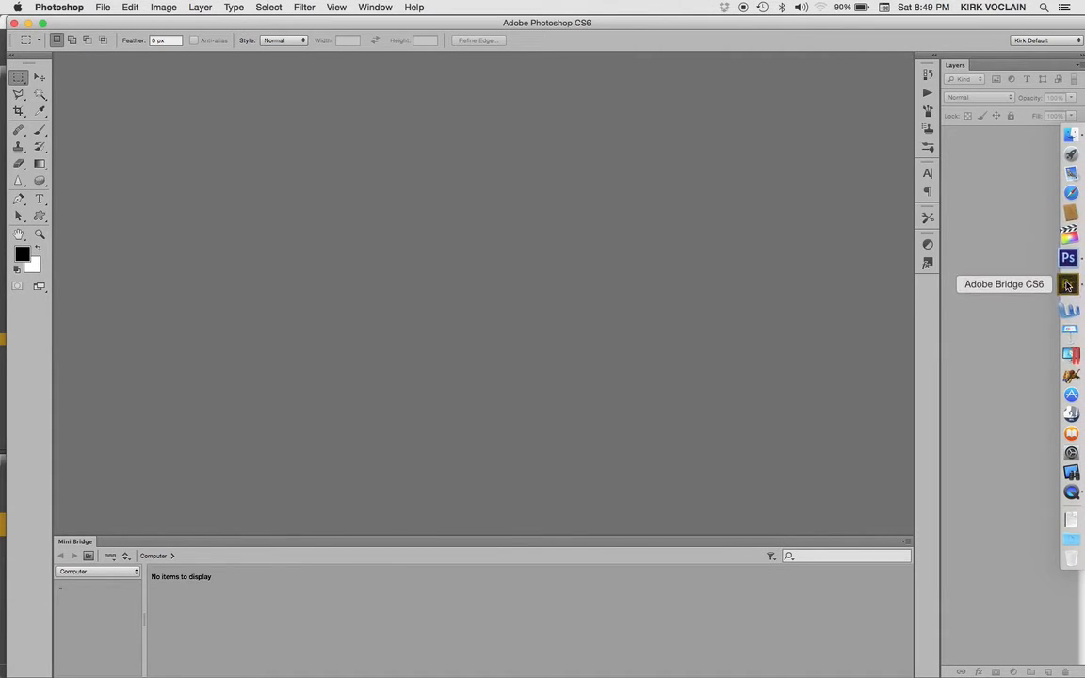
click(1067, 284)
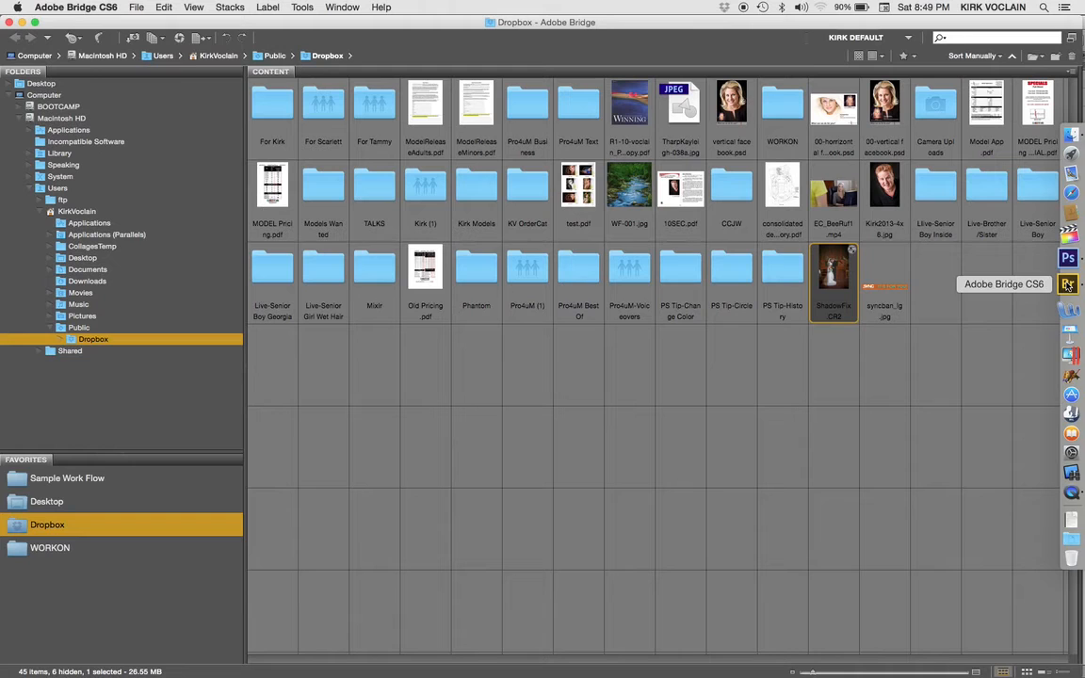
double_click(831, 281)
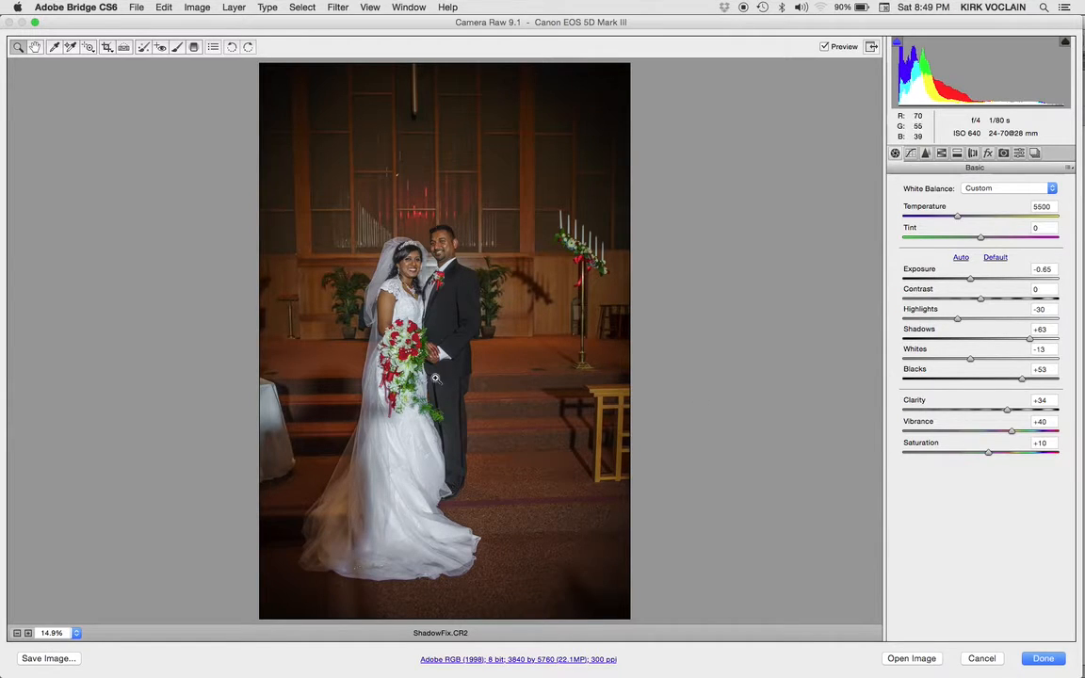
Brighten the couple's dark areas with Shadows +98, Blacks +71, Clarity +33, Exposure -0.45 and Highlights -38
drag(427, 237, 489, 306)
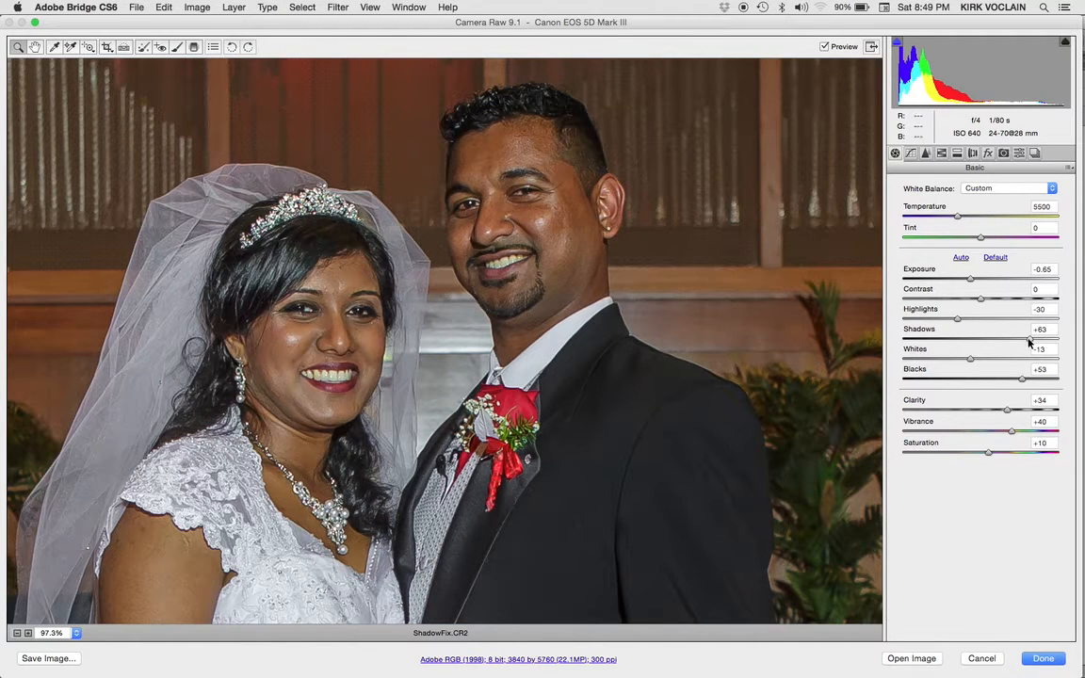
drag(1028, 341, 1056, 342)
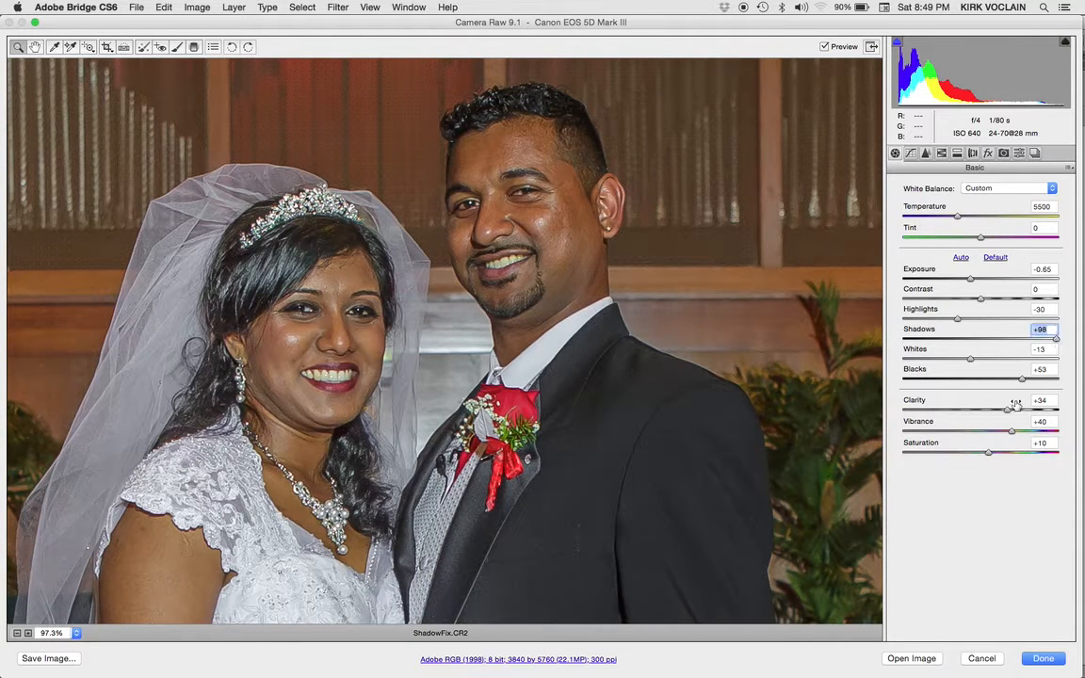
drag(1025, 380, 1006, 412)
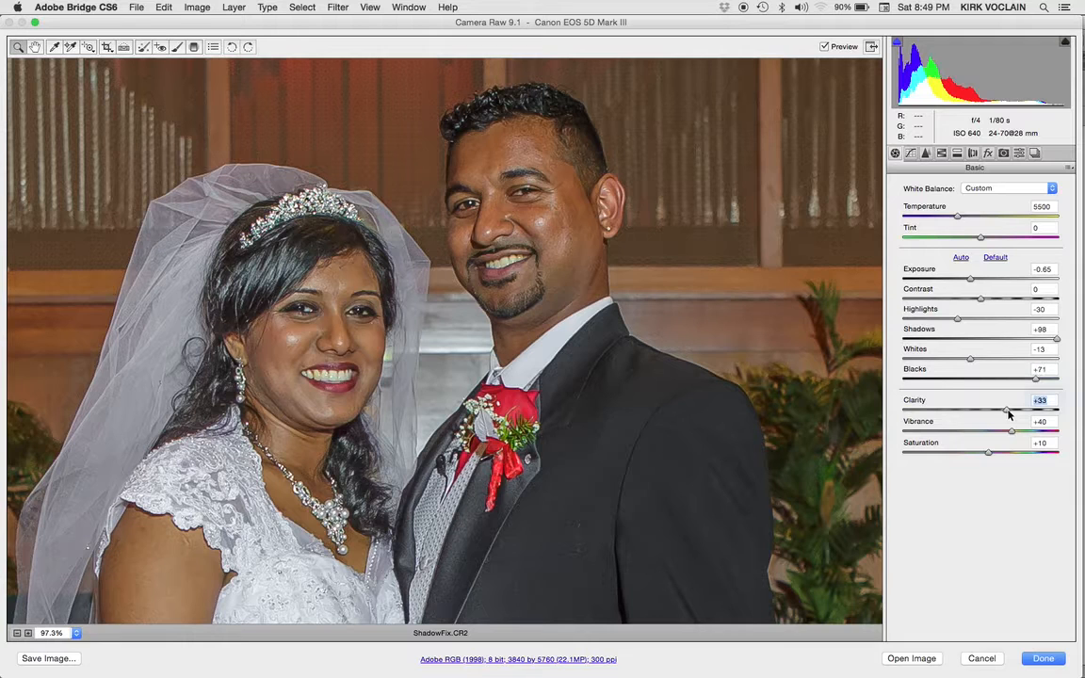
drag(972, 280, 974, 279)
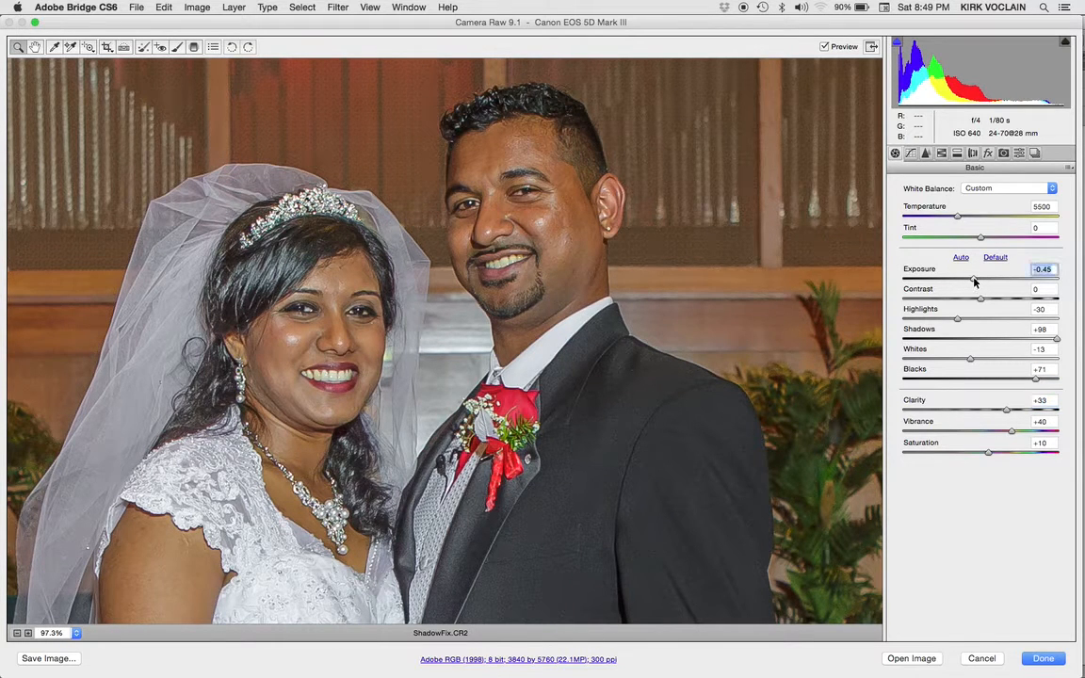
drag(955, 321, 950, 323)
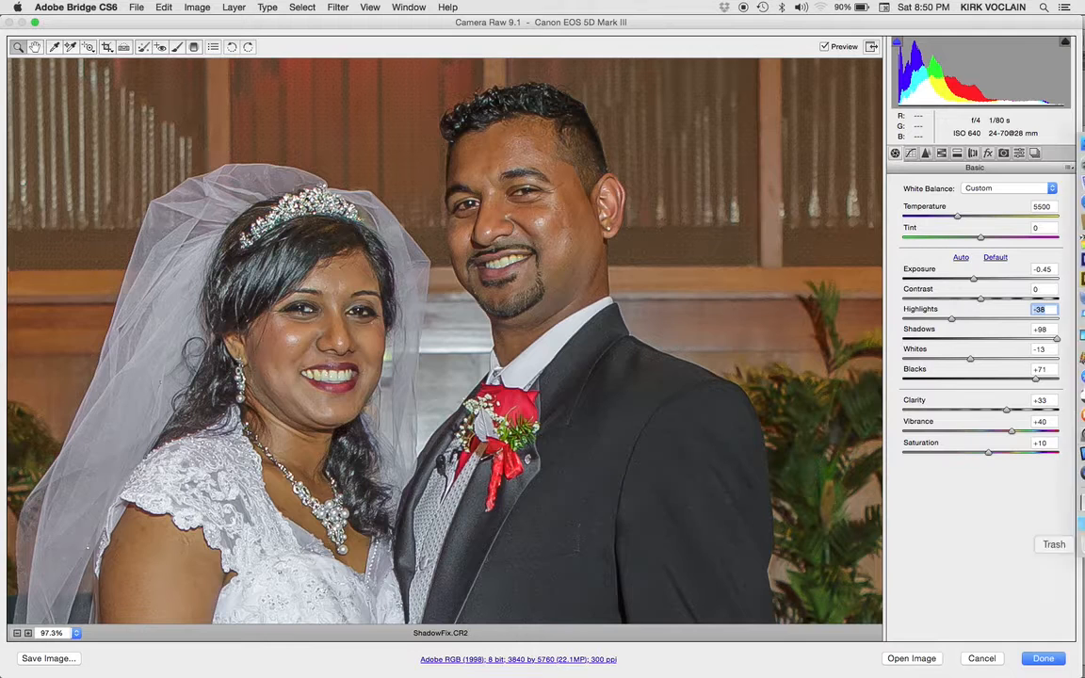
Open the brightened version of ShadowFix.CR2 in Photoshop with its colors converted to the working space
click(911, 658)
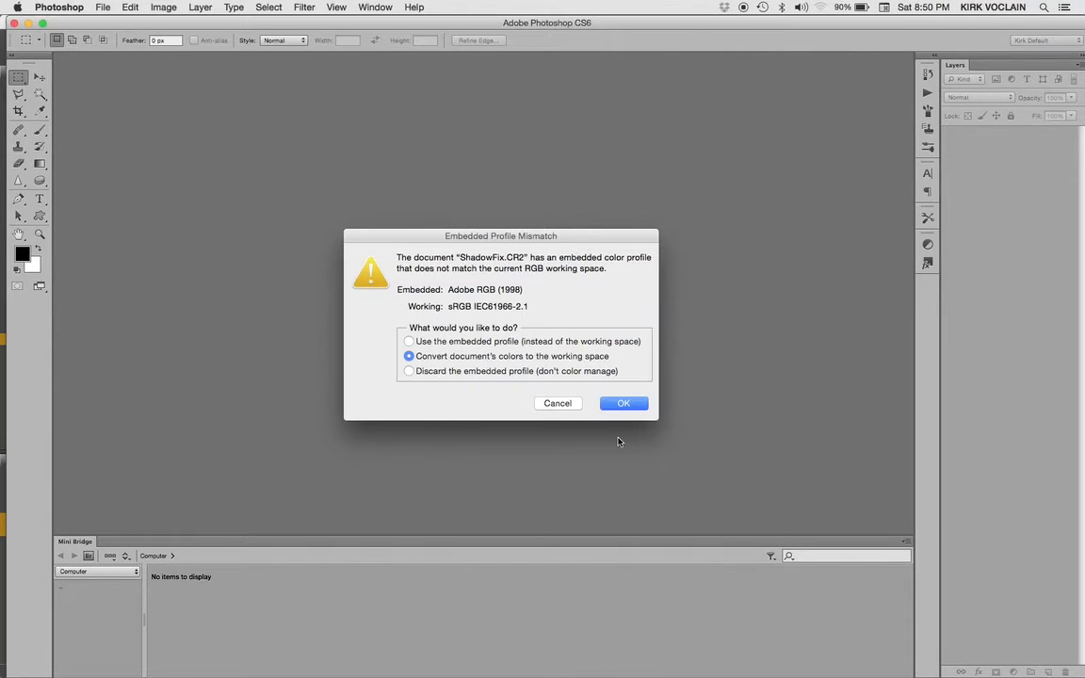
click(624, 403)
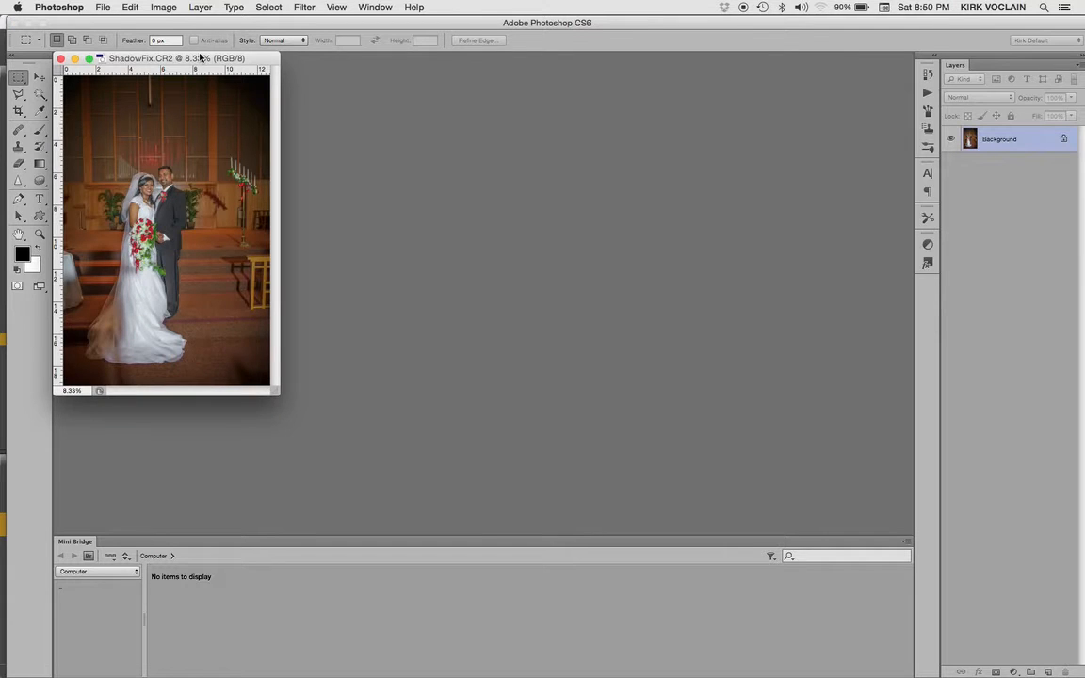
Save the image to the Desktop as the JPEG ShadowFix02.jpg at quality 12 (Maximum) with Baseline ("Standard") format, and close it
click(101, 9)
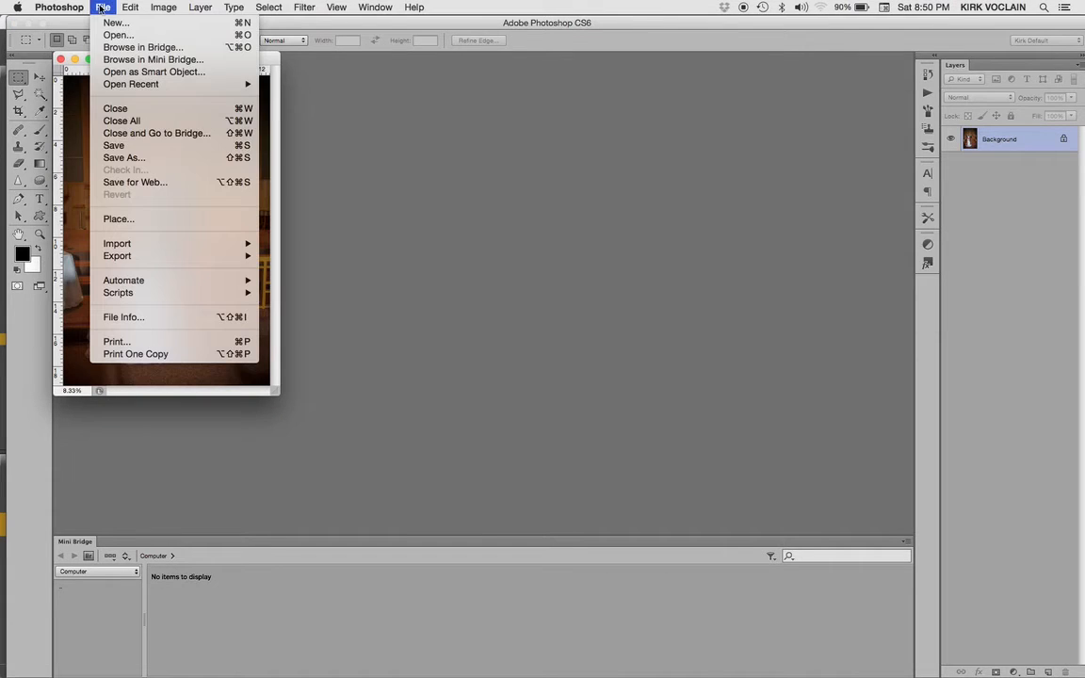
click(132, 159)
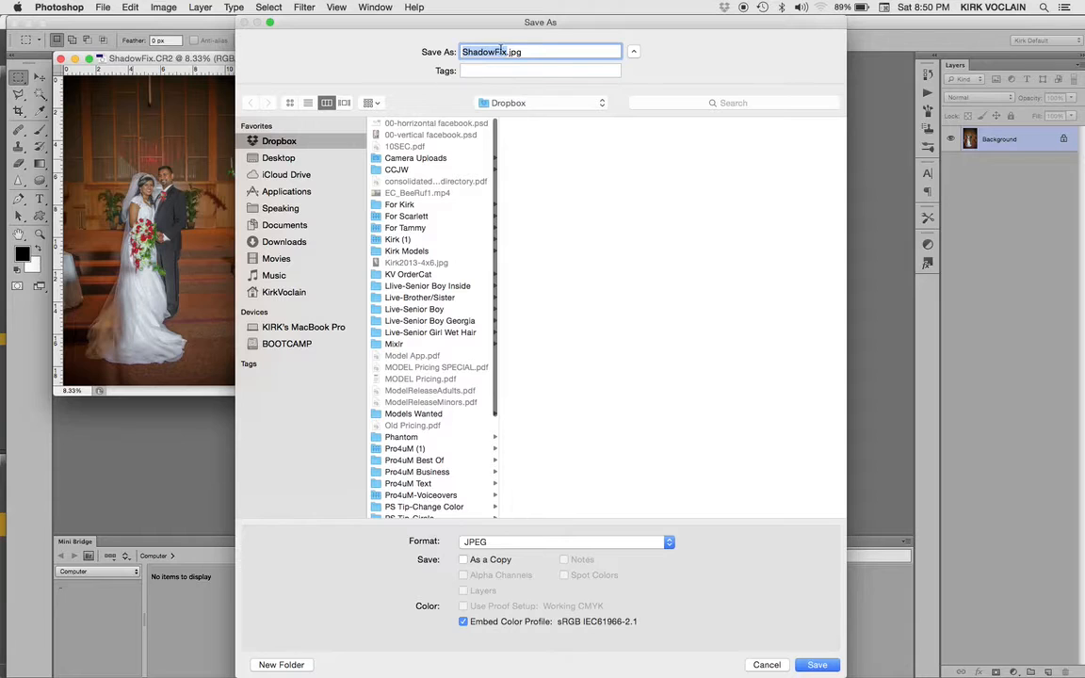
click(507, 53)
text(02)
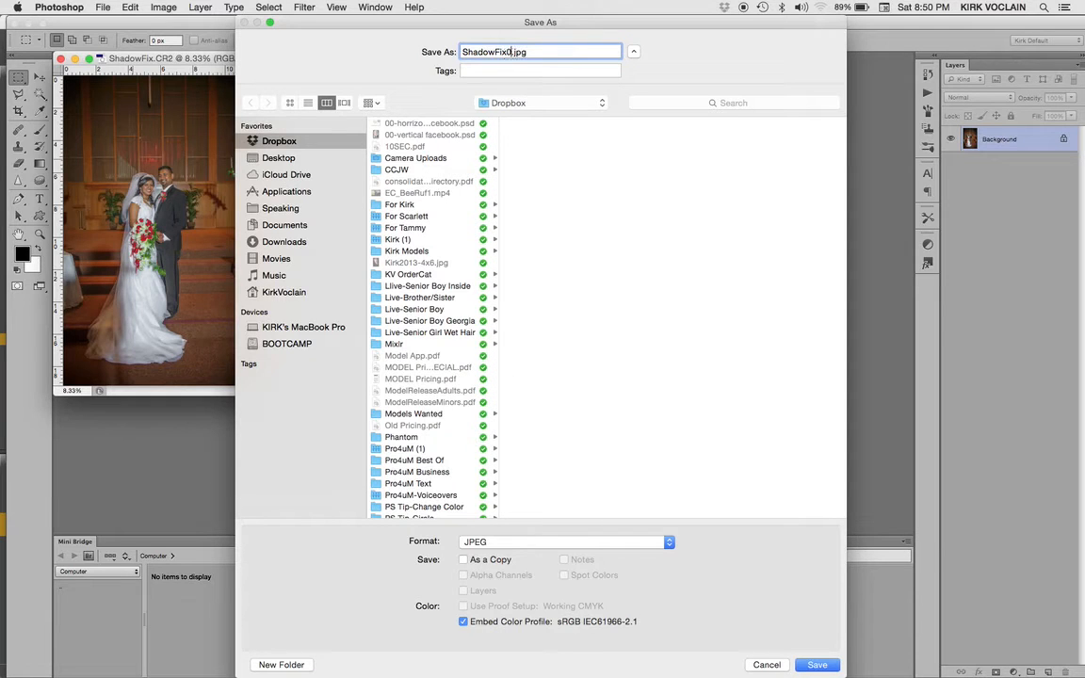
click(252, 155)
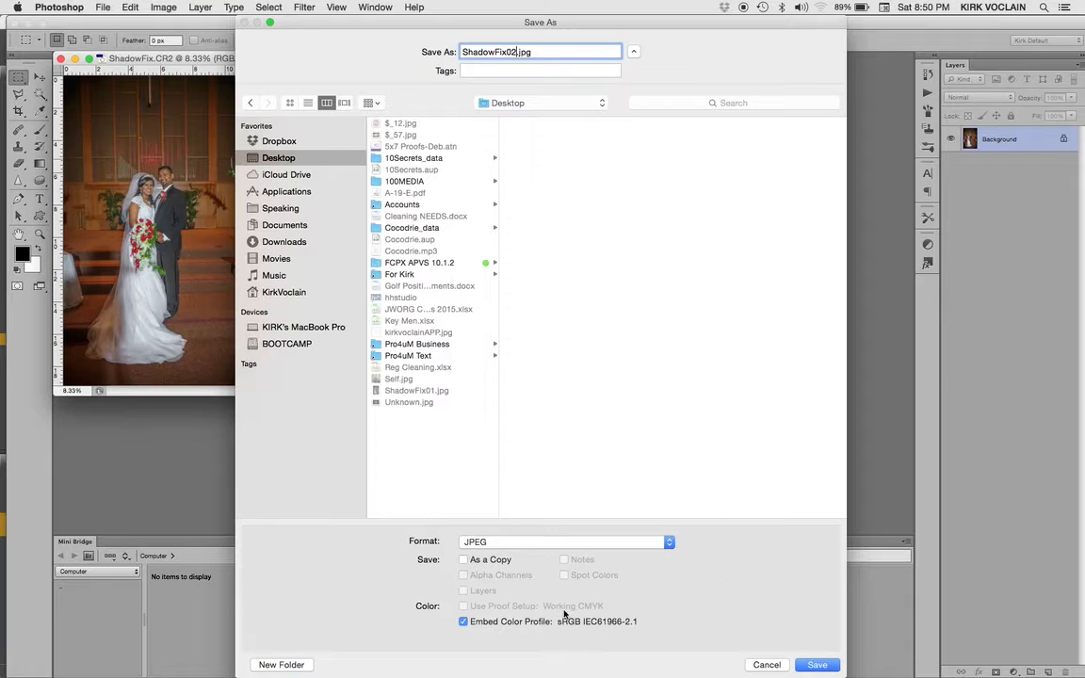
click(811, 664)
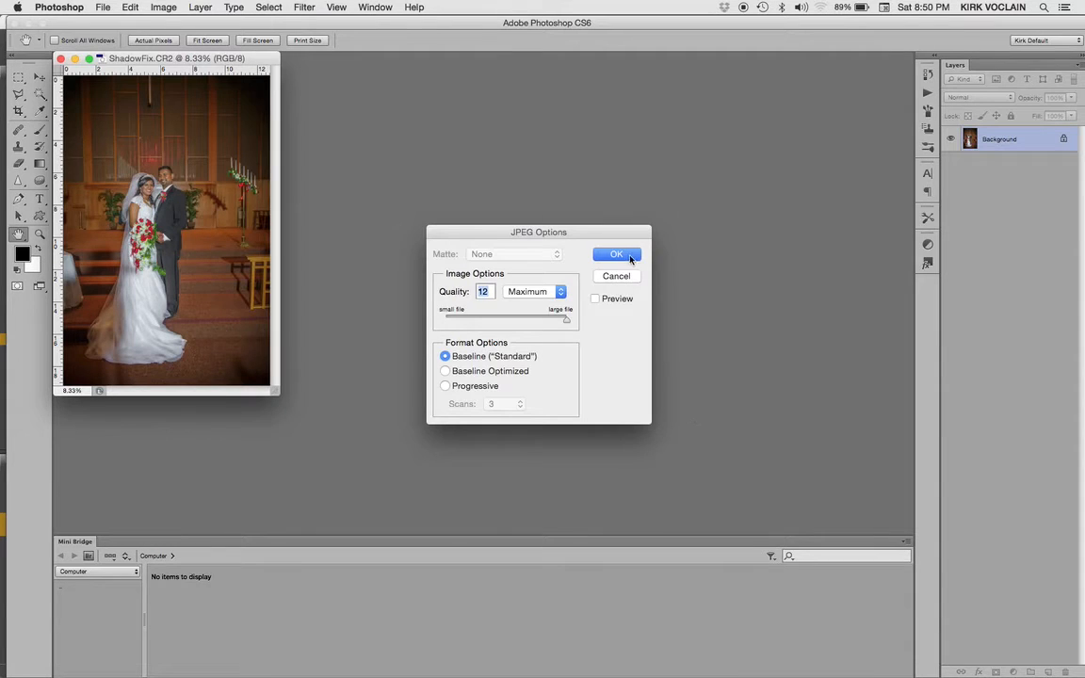
click(617, 255)
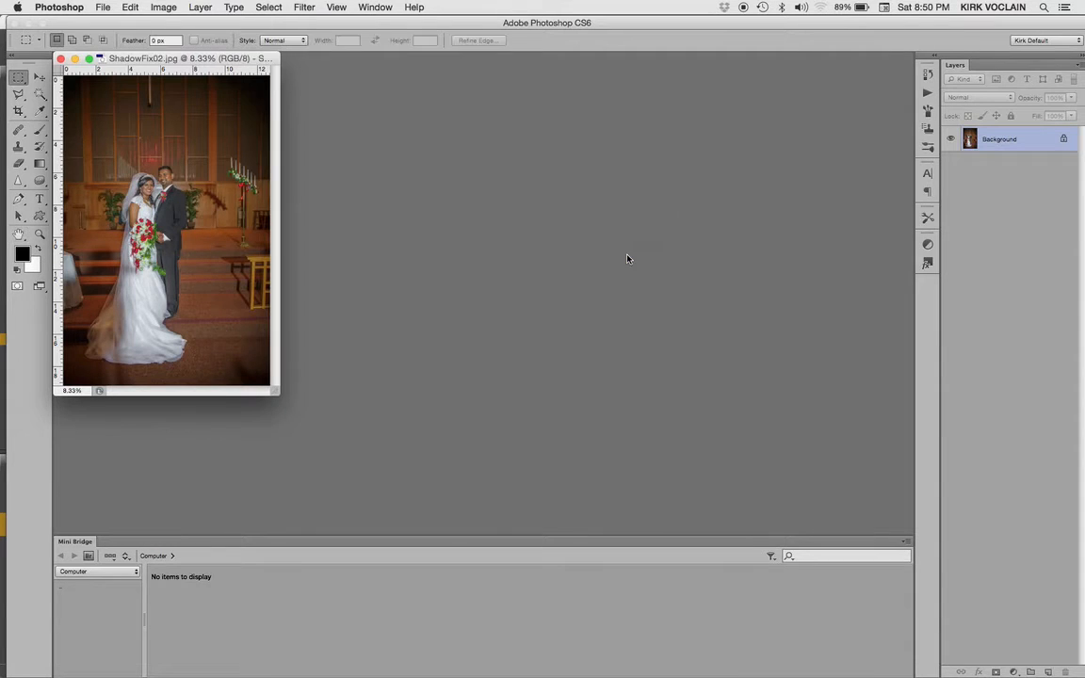
click(60, 59)
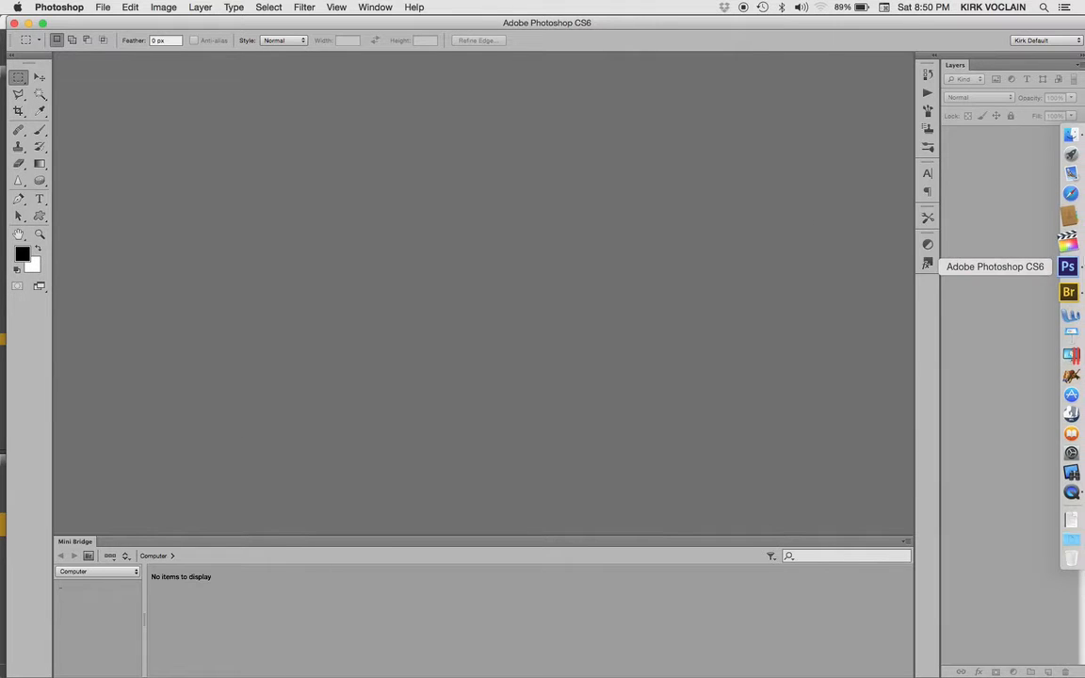
Switch to Adobe Bridge, reopen ShadowFix.CR2 from the Dropbox folder in Camera Raw, and raise Exposure to +1.15
click(1068, 284)
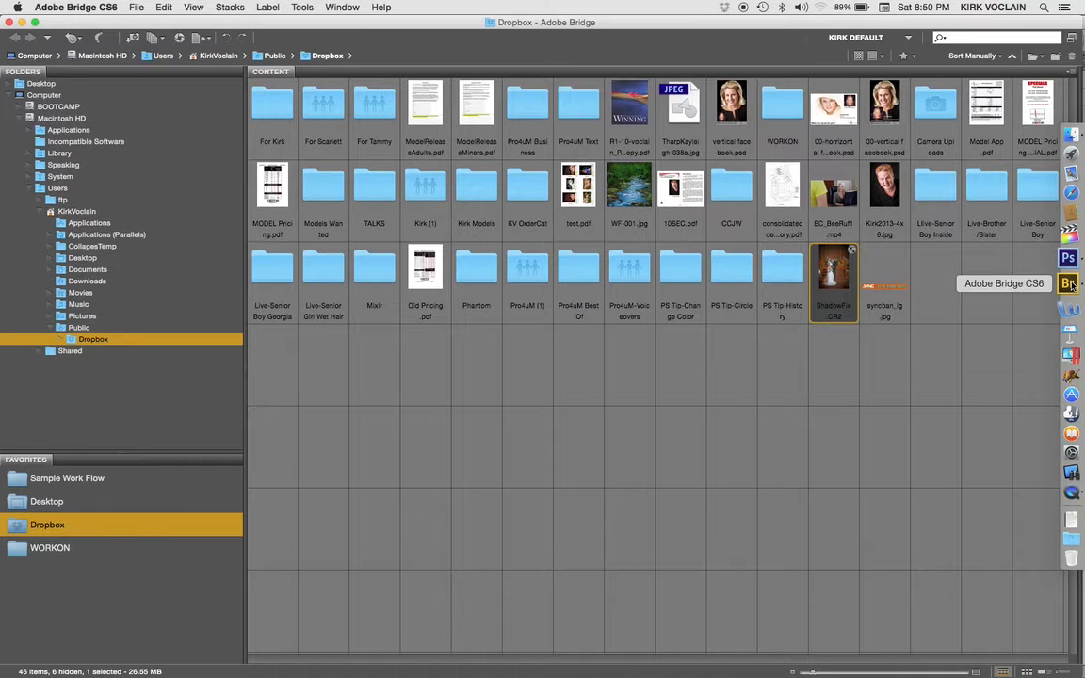
double_click(833, 277)
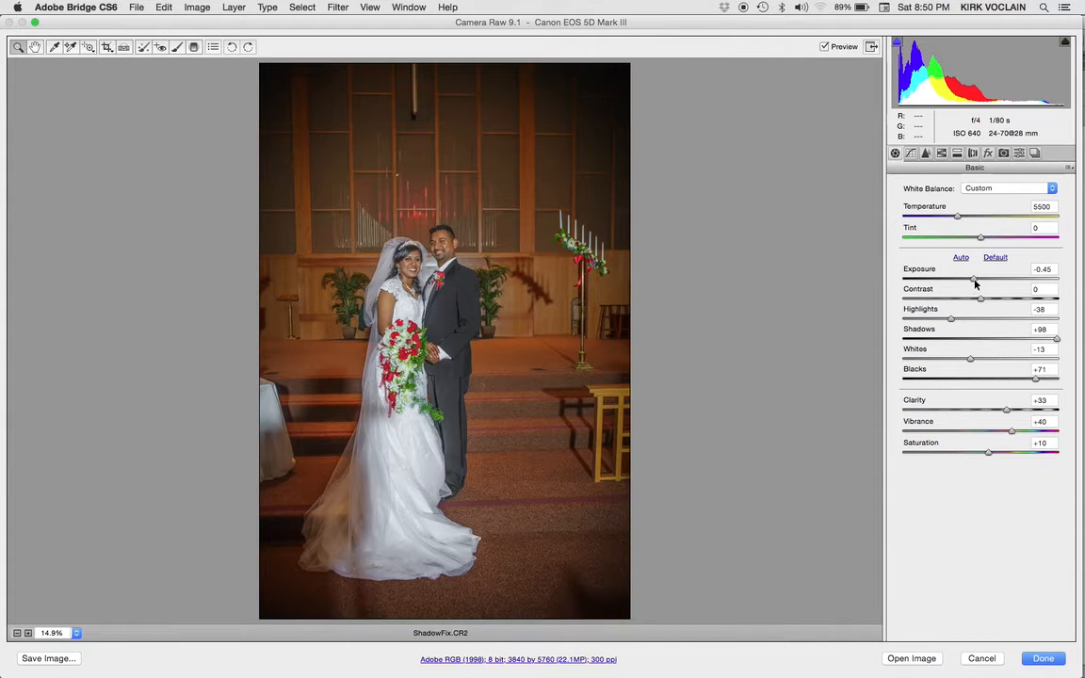
mouse_move(975, 283)
mouse_down()
mouse_move(991, 281)
mouse_move(971, 283)
mouse_up()
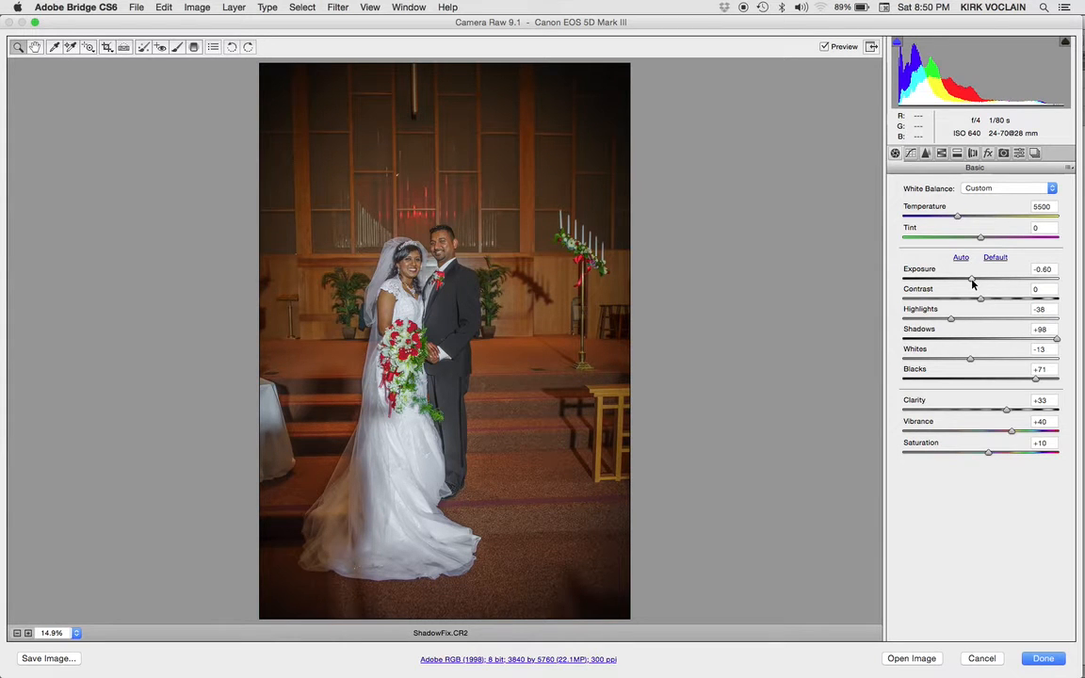
drag(972, 282, 1000, 282)
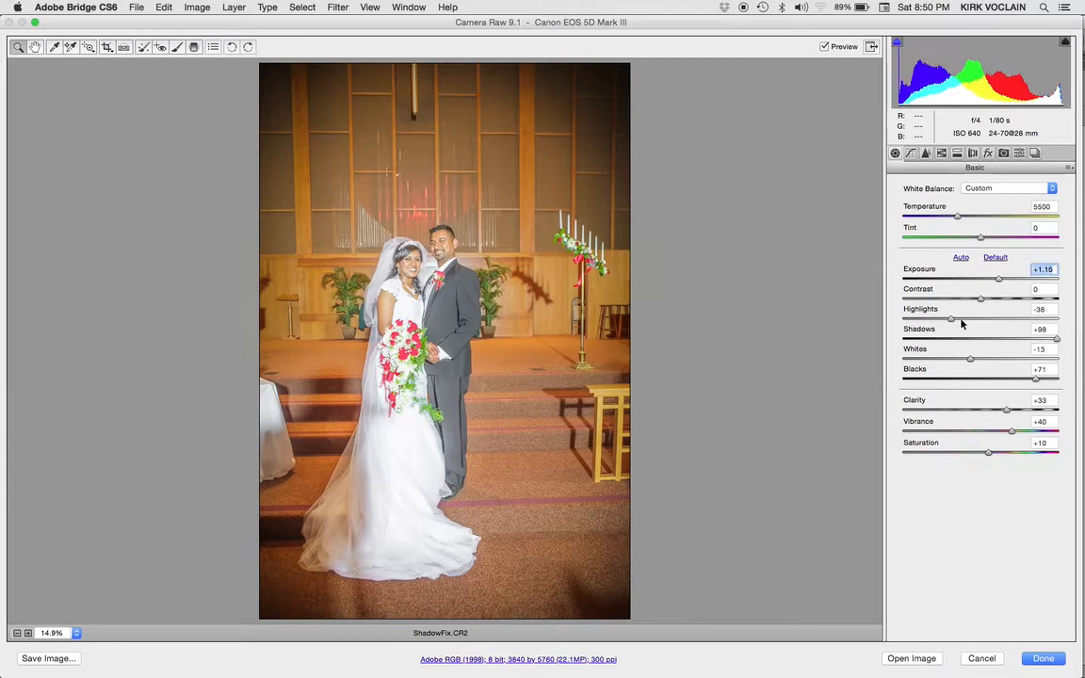
Brighten the photo further with Highlights -16, Whites +8, Blacks +100, Shadows +100, Clarity +6 and Exposure +1.65
mouse_move(950, 321)
mouse_down()
mouse_move(923, 317)
mouse_move(965, 314)
mouse_up()
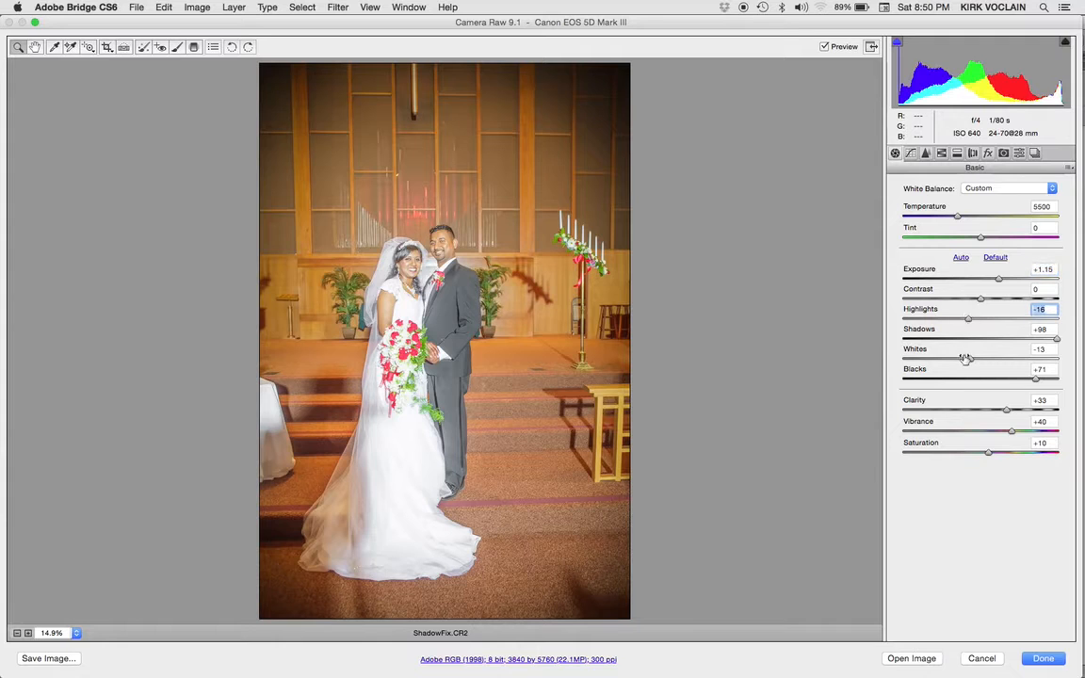
drag(970, 360, 1081, 380)
drag(1057, 339, 1059, 339)
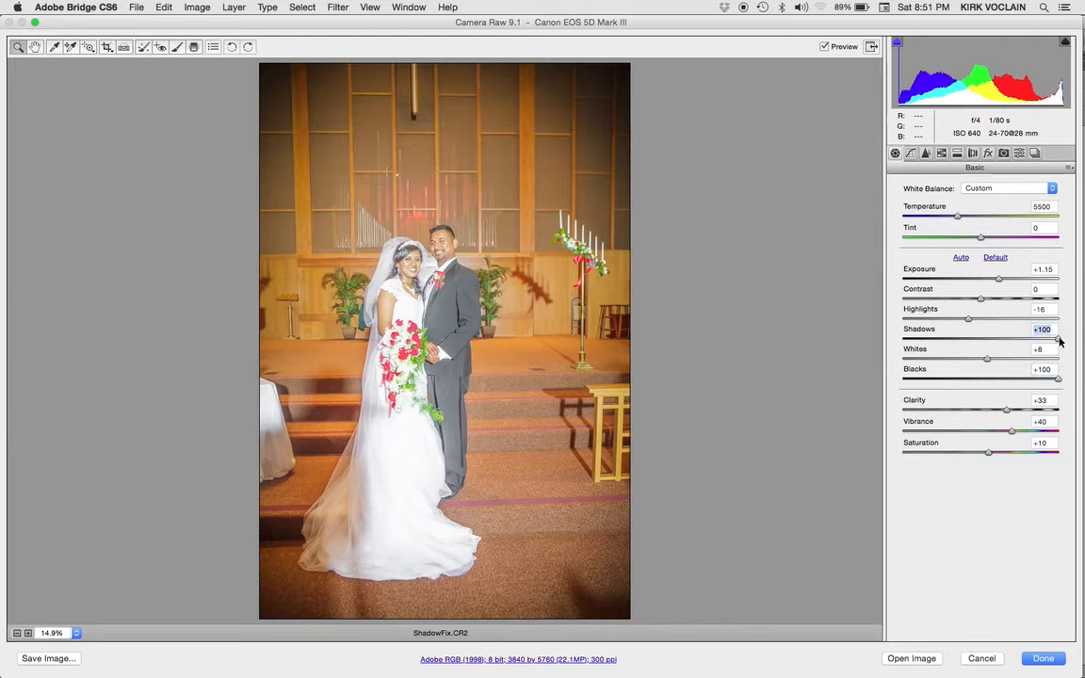
drag(1000, 280, 1006, 281)
mouse_move(1007, 412)
mouse_down()
mouse_move(1017, 410)
mouse_move(986, 408)
mouse_up()
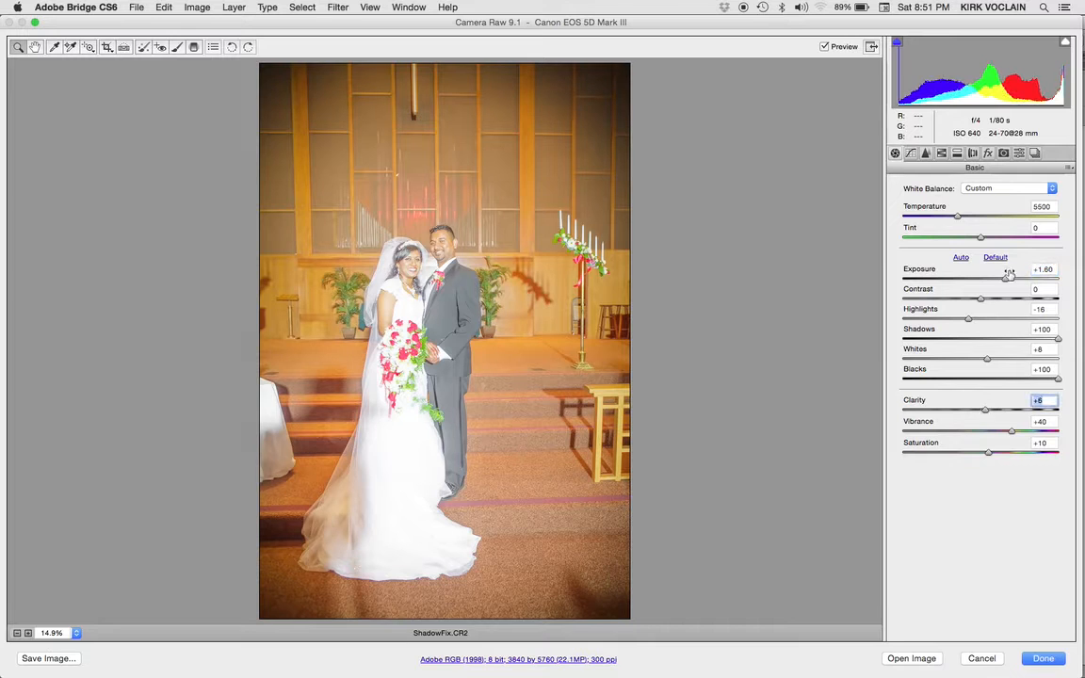
drag(1006, 280, 1008, 282)
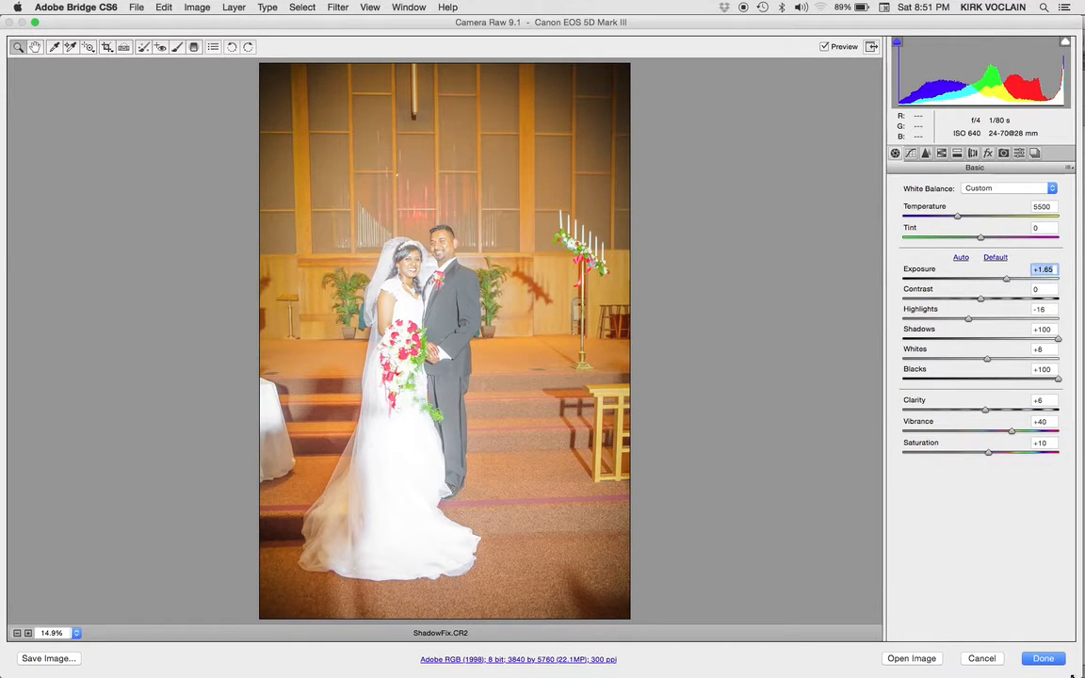
Apply the raw adjustments, reopen ShadowFix.CR2, and open it in Photoshop with its colors converted to the working space
click(1043, 658)
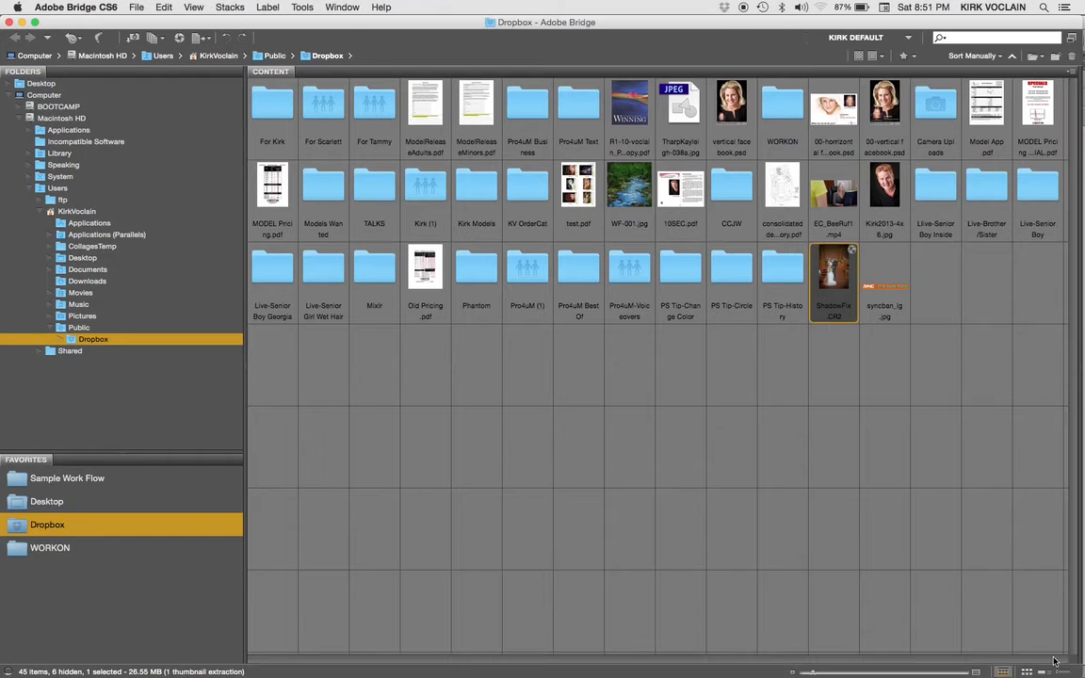
double_click(832, 273)
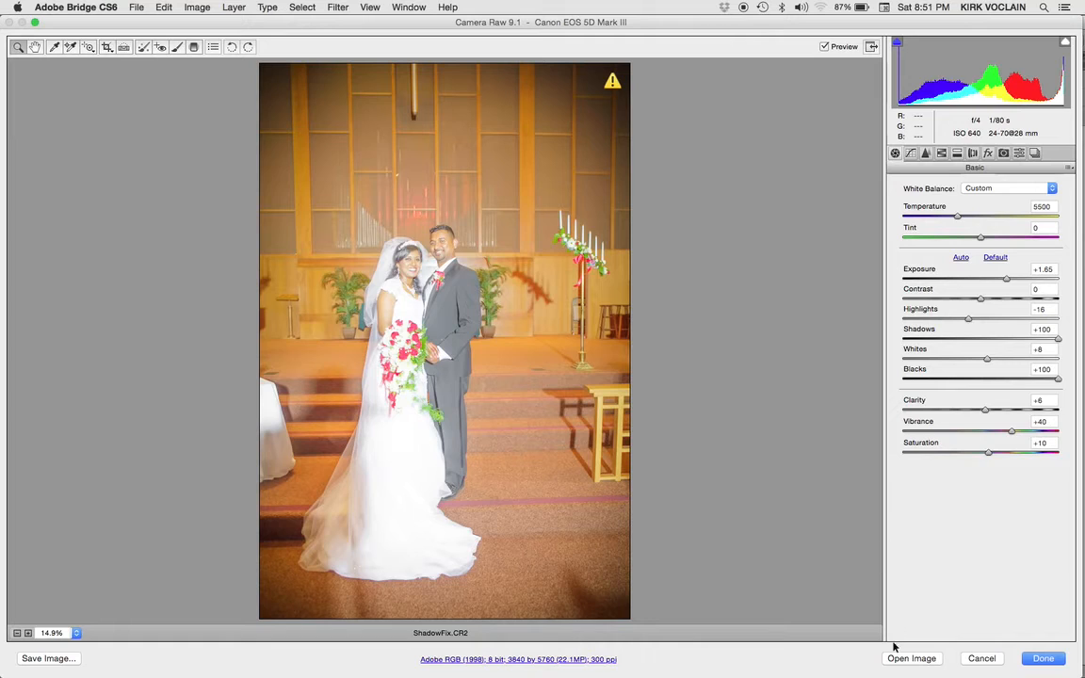
click(896, 657)
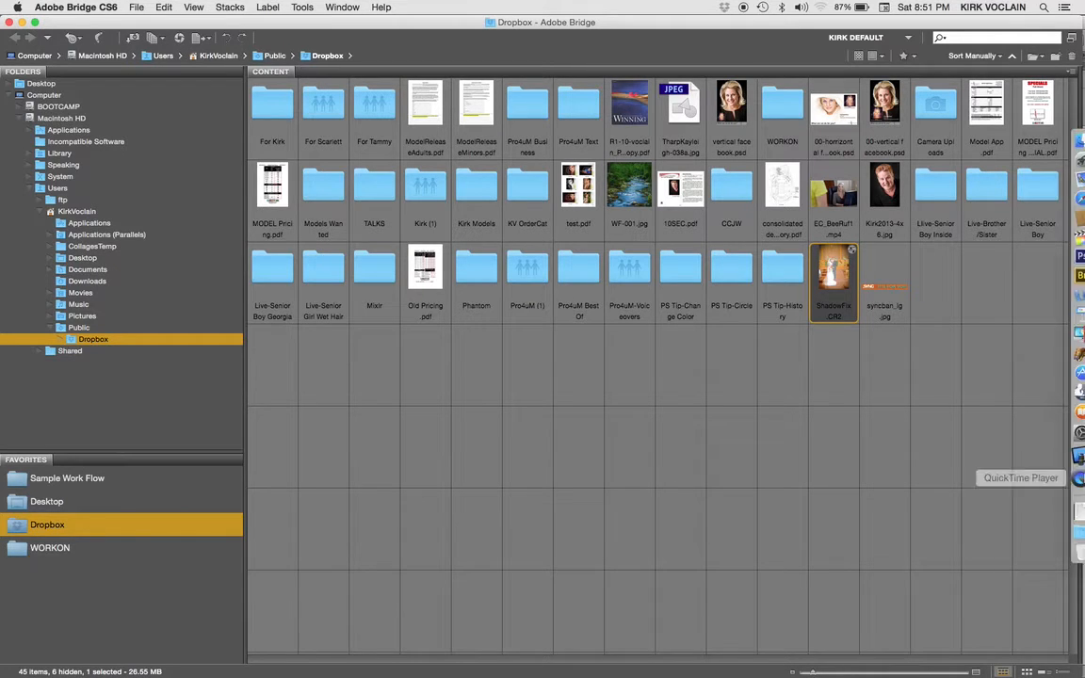
click(1069, 264)
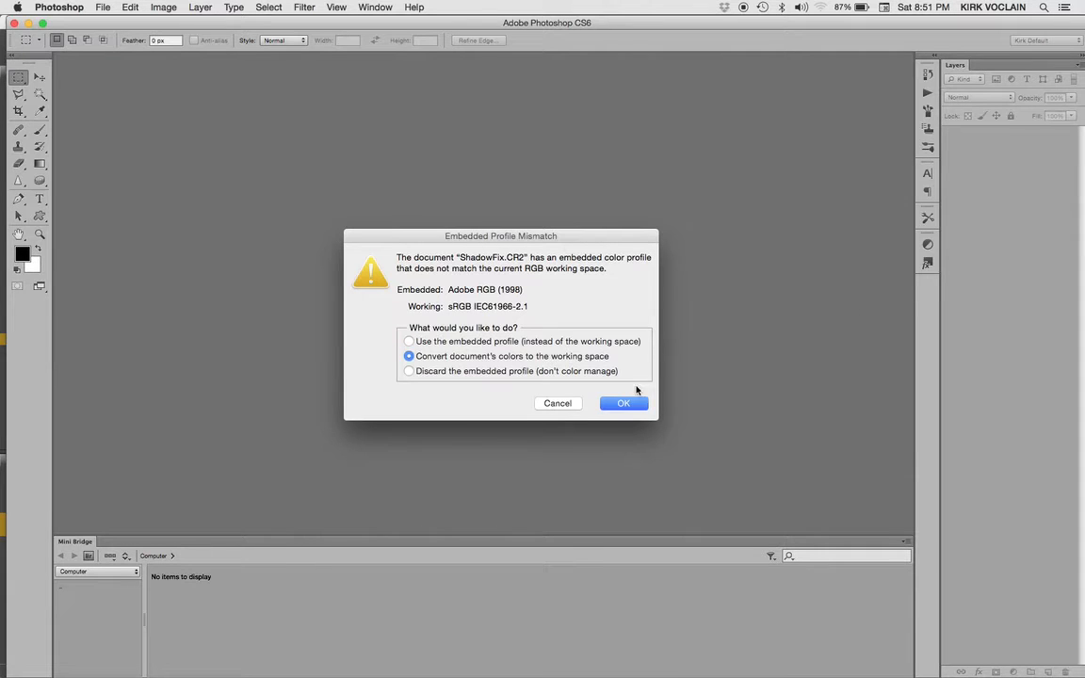
click(623, 403)
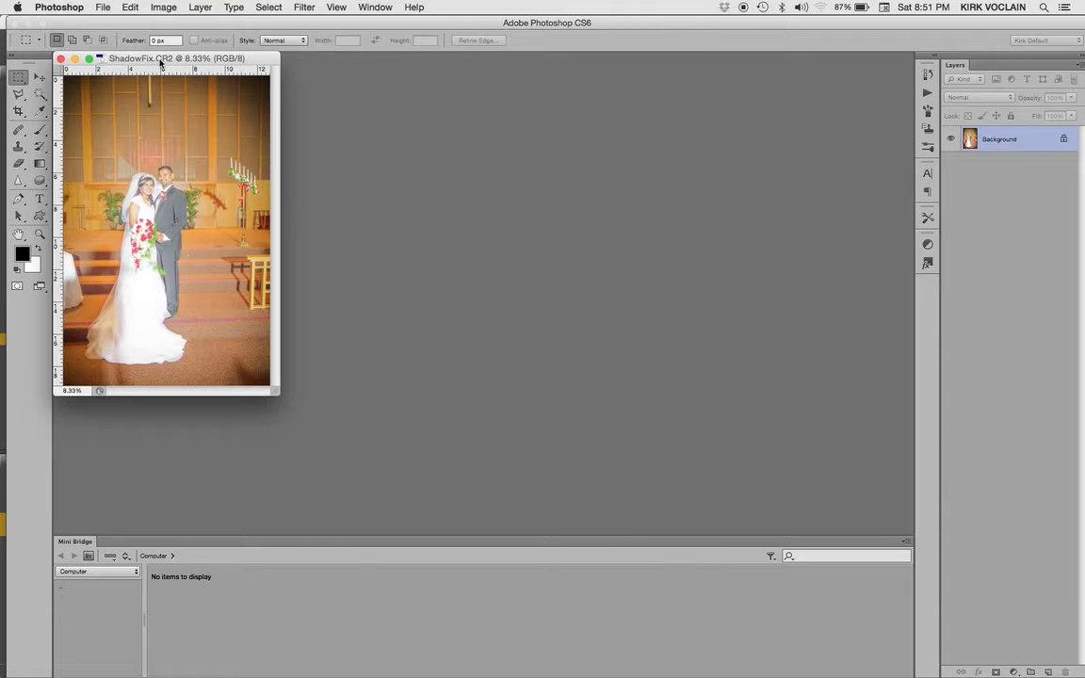
click(104, 8)
mouse_move(138, 83)
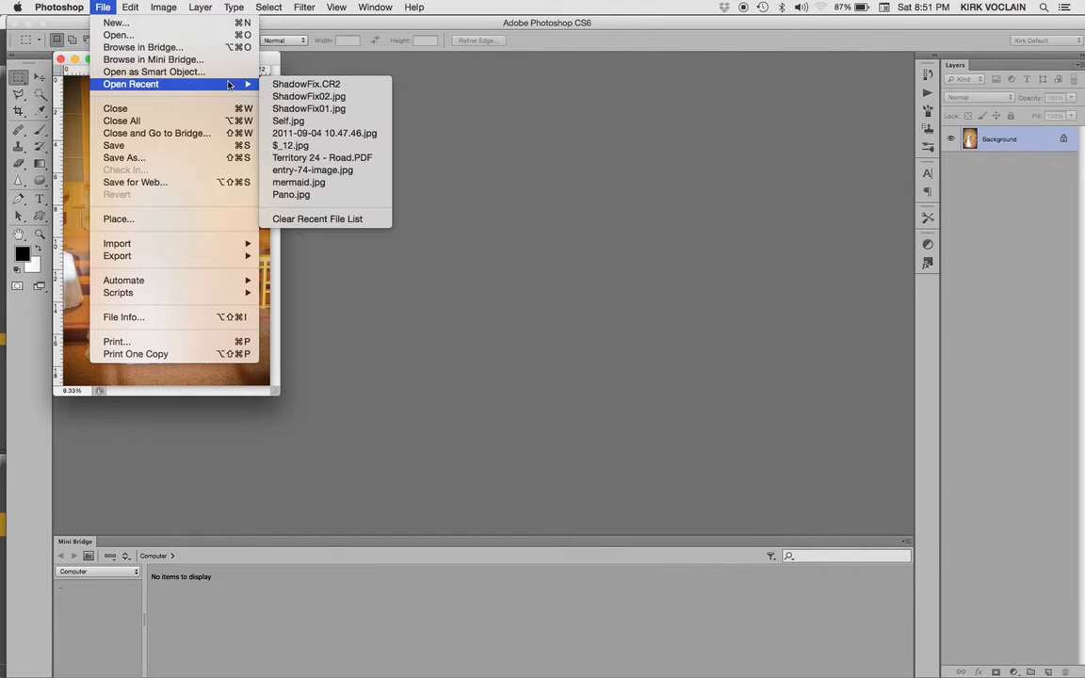
click(295, 85)
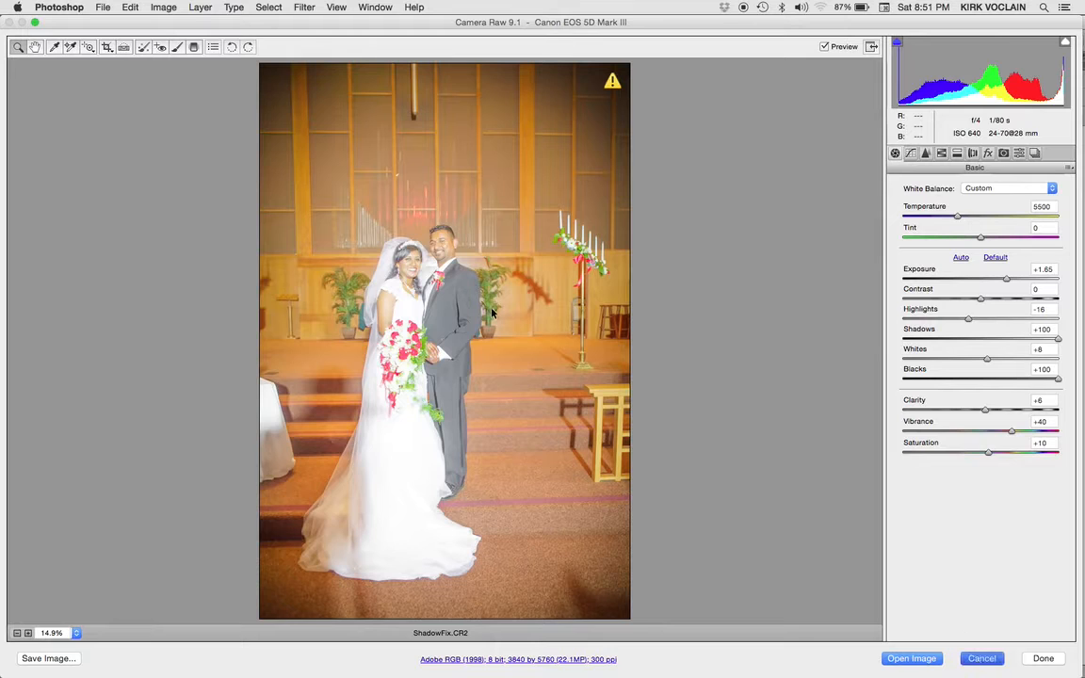
click(981, 658)
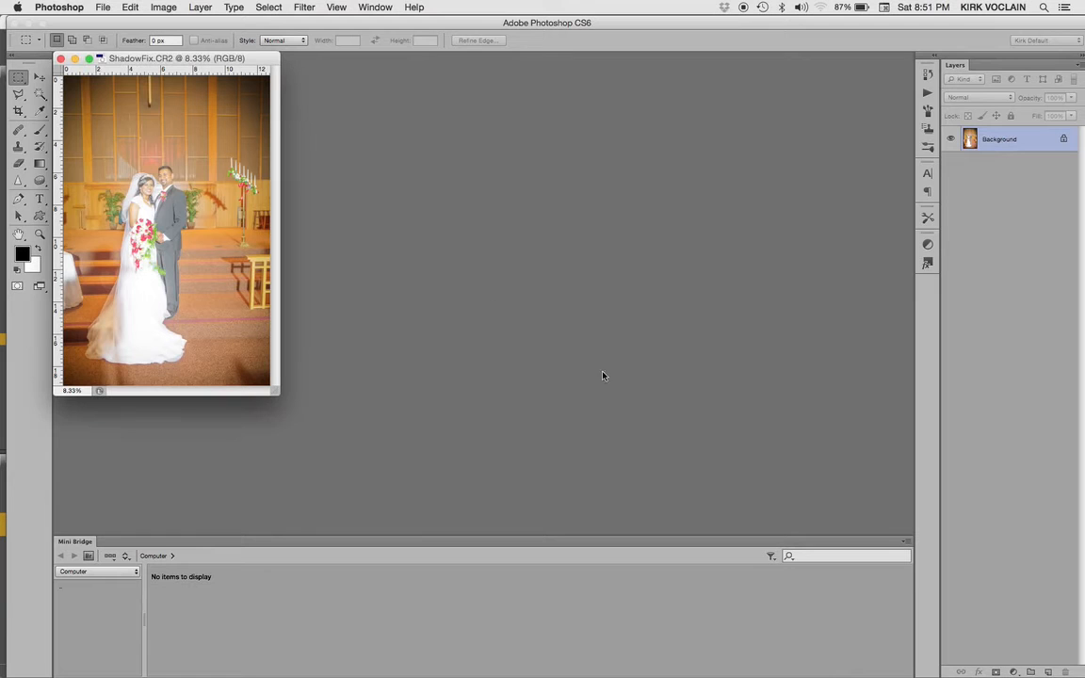
Open the recently saved ShadowFix02.jpg and ShadowFix01.jpg alongside the brightest version
click(104, 8)
mouse_move(146, 85)
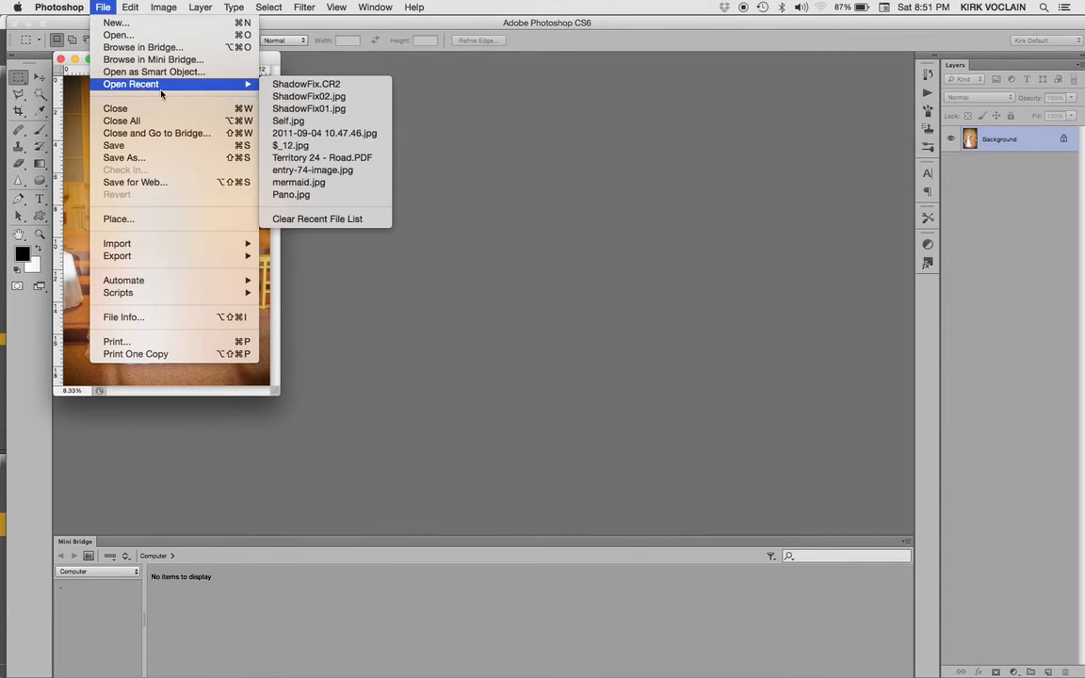
click(308, 100)
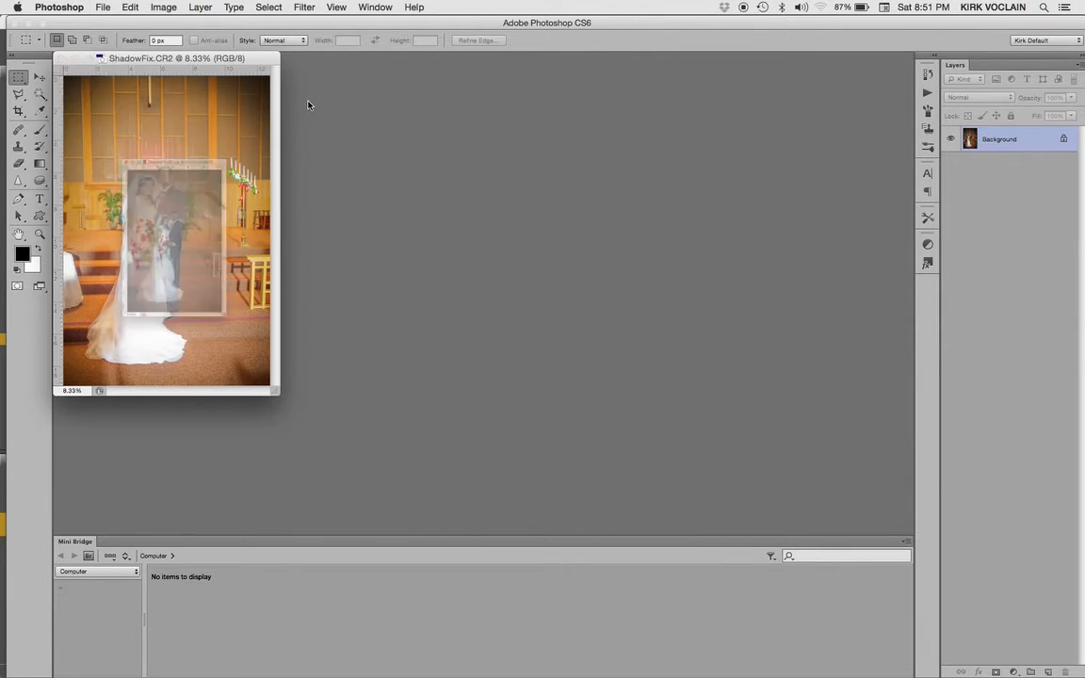
click(101, 9)
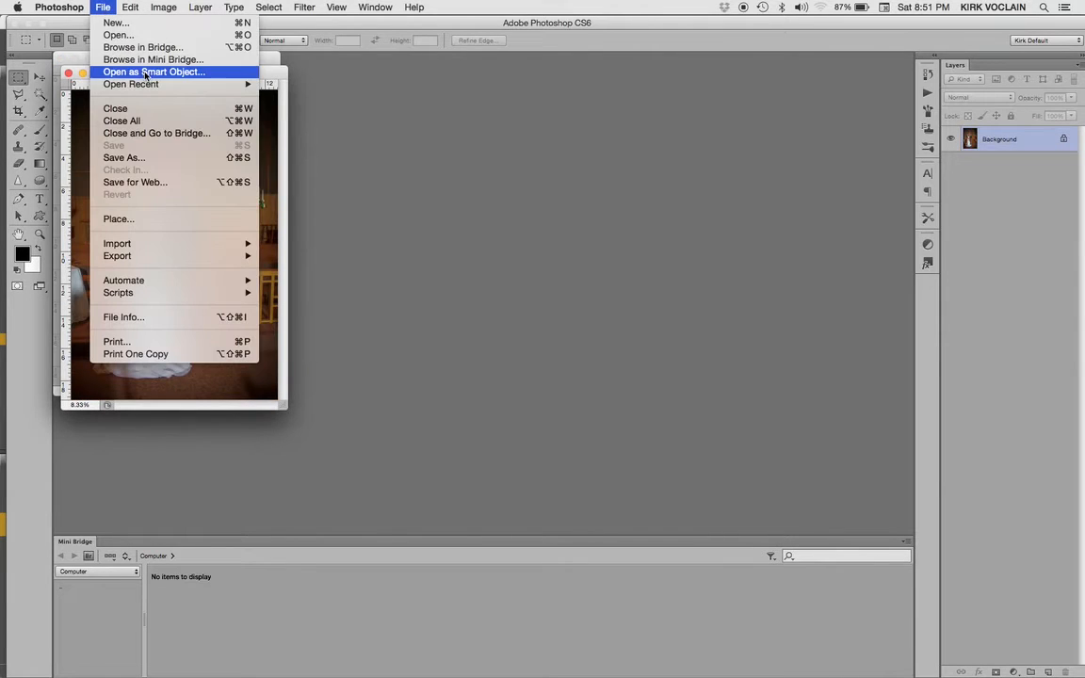
mouse_move(137, 84)
click(288, 109)
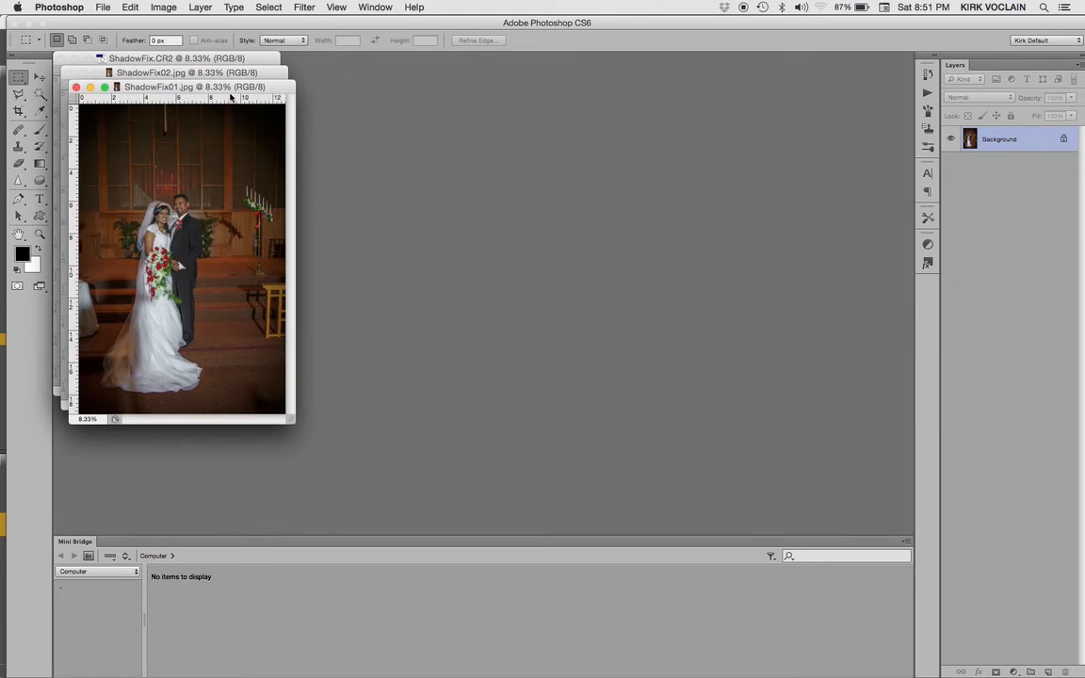
Separate the image windows, copy the ShadowFix02.jpg background into ShadowFix01.jpg as a new layer, and close ShadowFix02.jpg
drag(229, 92, 589, 81)
drag(250, 75, 332, 74)
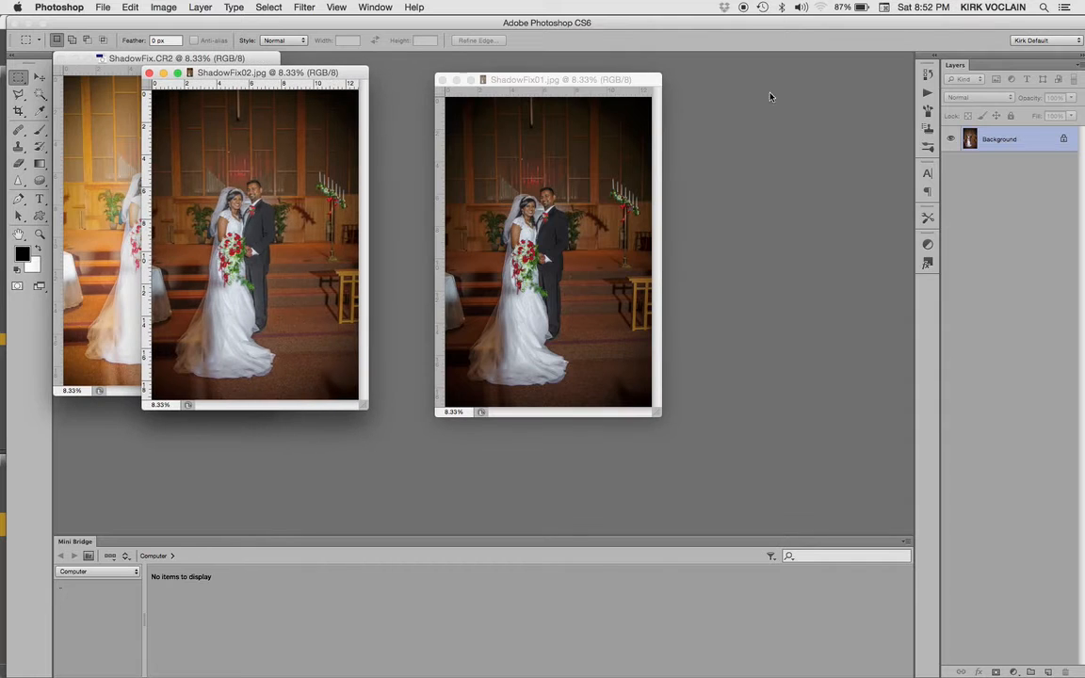
drag(952, 138, 589, 204)
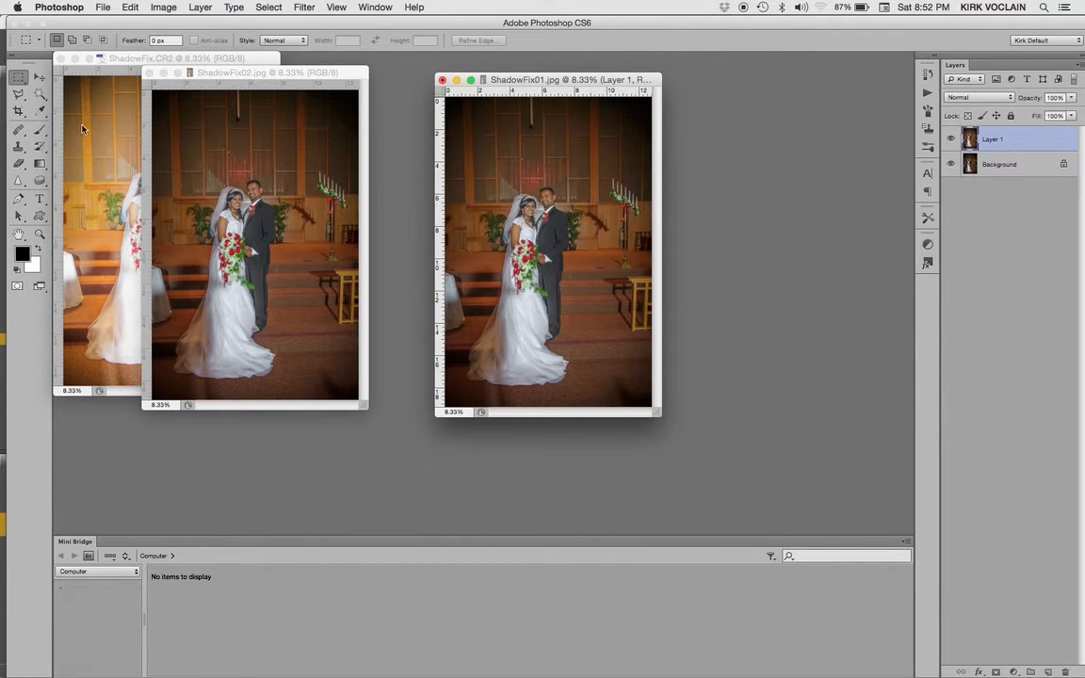
click(149, 72)
Copy the bright ShadowFix.CR2 background into ShadowFix01.jpg as the top layer, and close ShadowFix.CR2 without saving
click(160, 62)
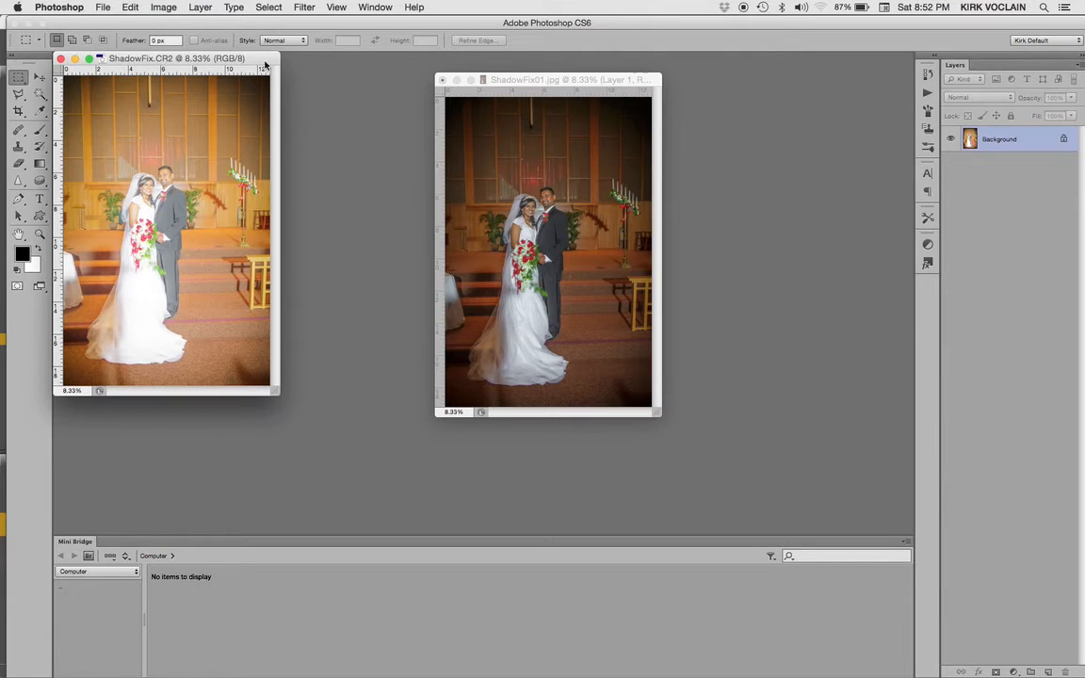
drag(1056, 153, 605, 265)
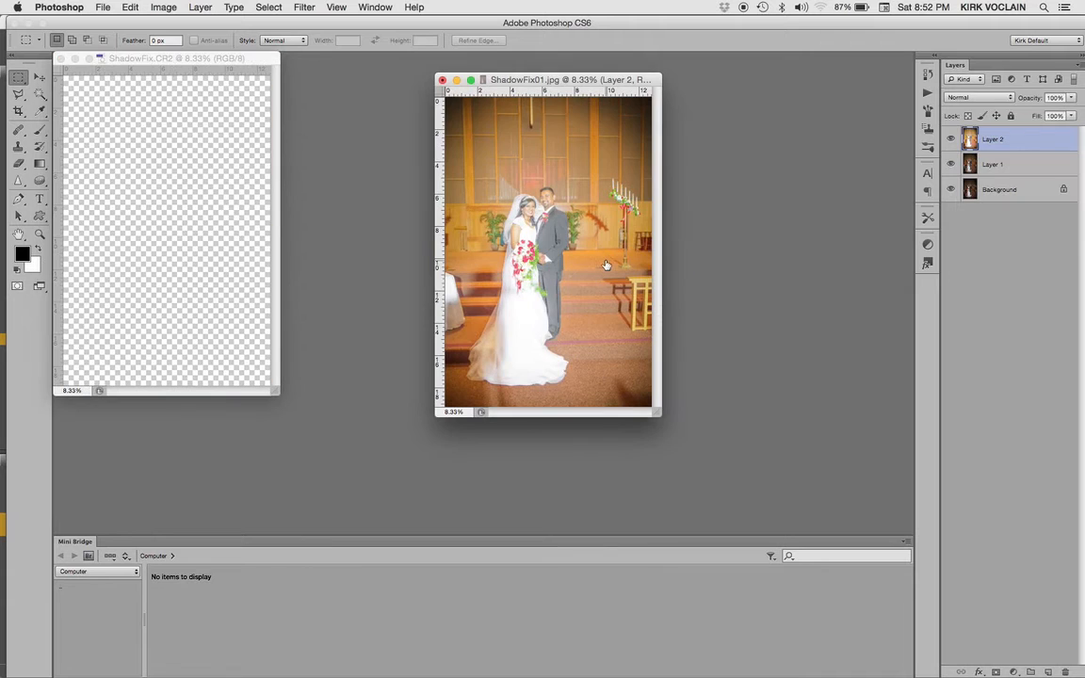
click(60, 59)
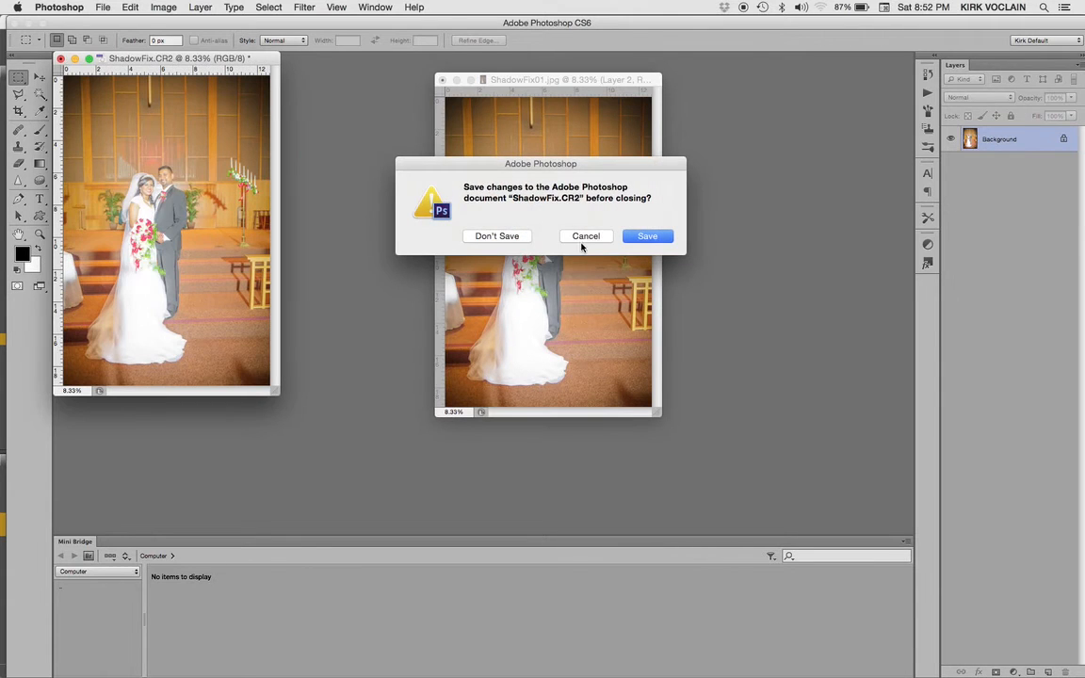
click(496, 237)
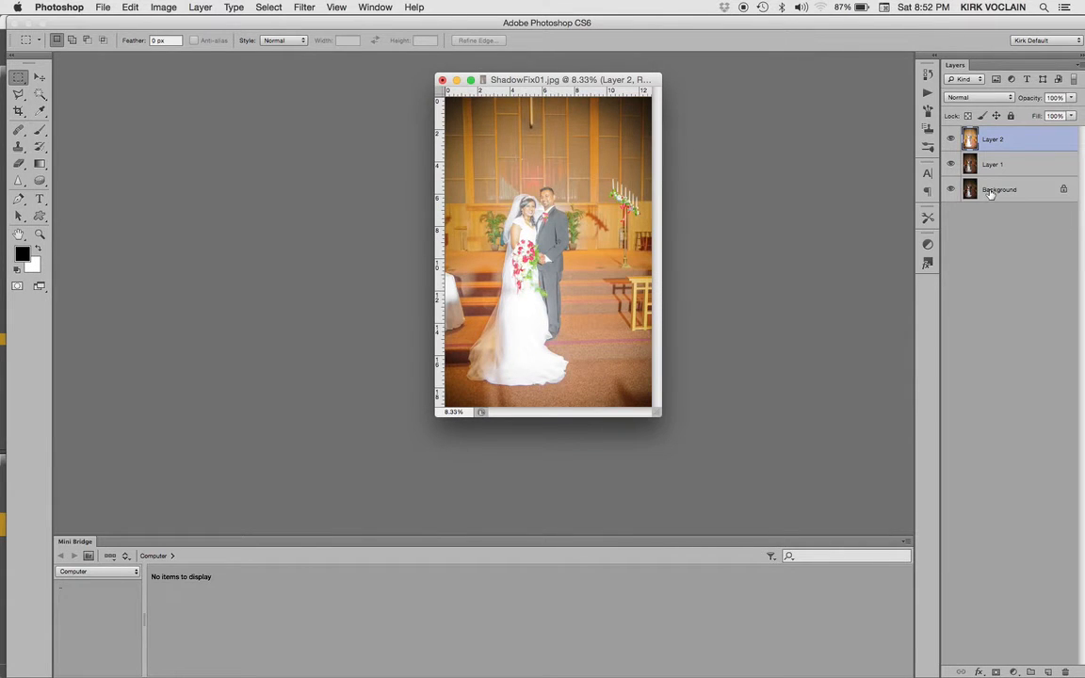
Hide Layer 2 and make Layer 1 the active, visible layer above the Background
click(950, 139)
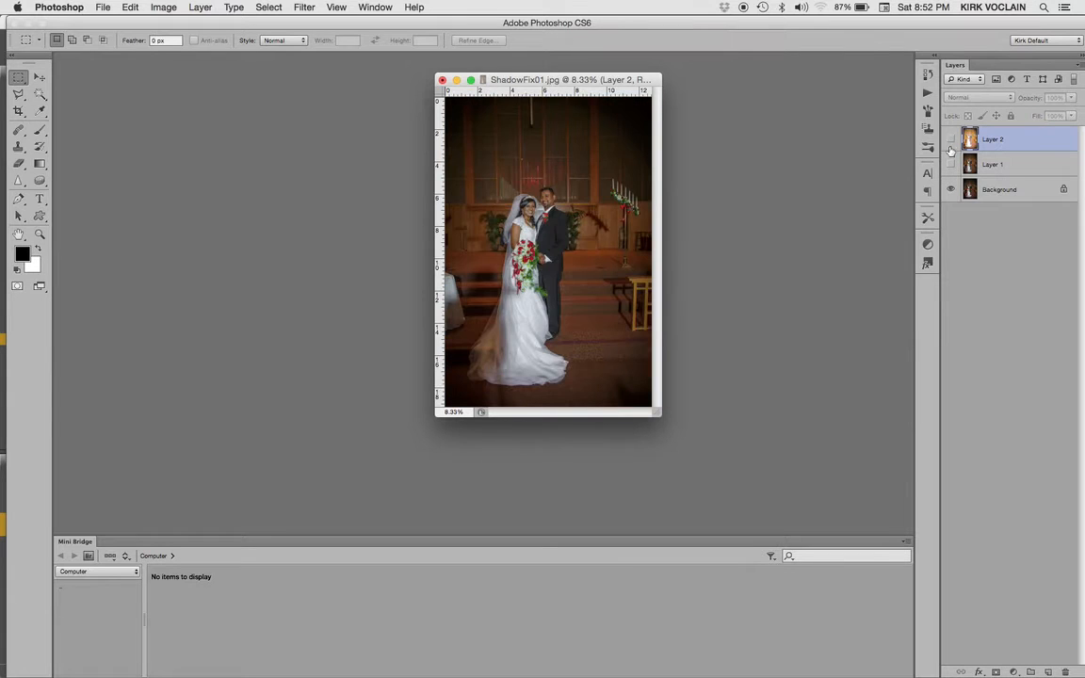
click(1002, 167)
click(950, 165)
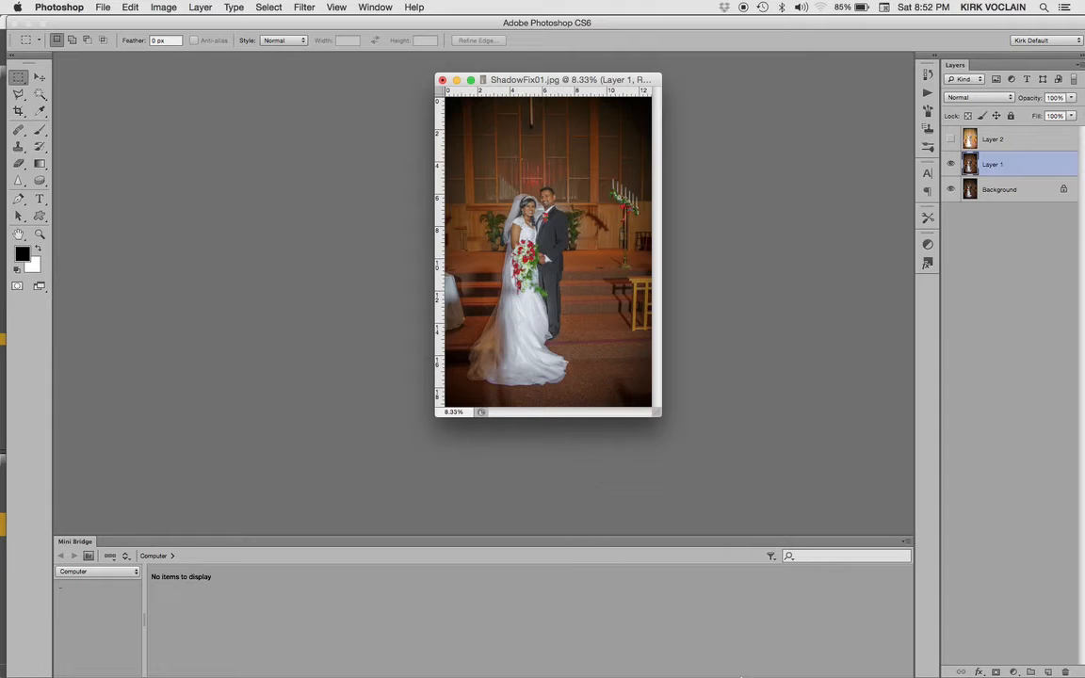
Add a white layer mask to Layer 1 and set up a black 175 px brush at 100% opacity
click(995, 671)
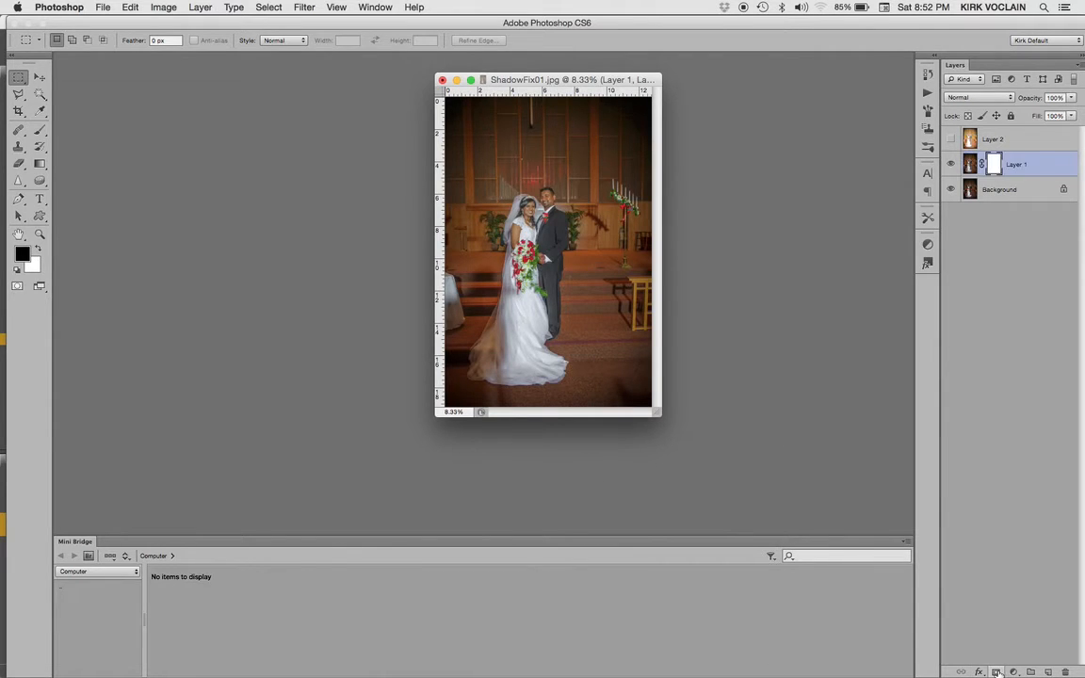
click(40, 129)
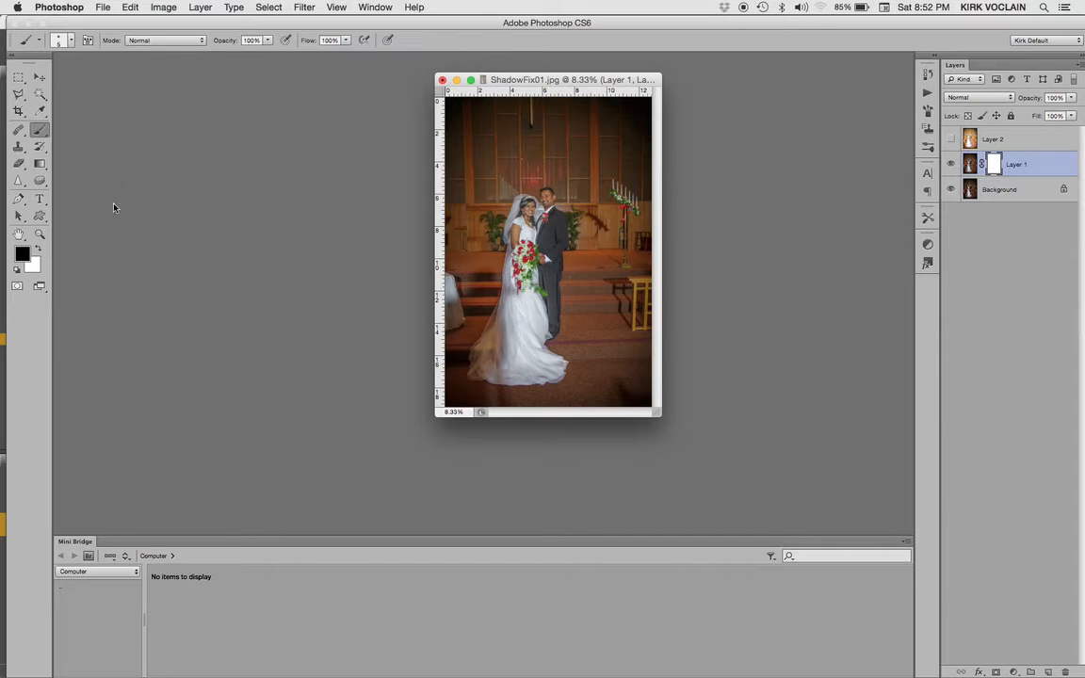
click(39, 233)
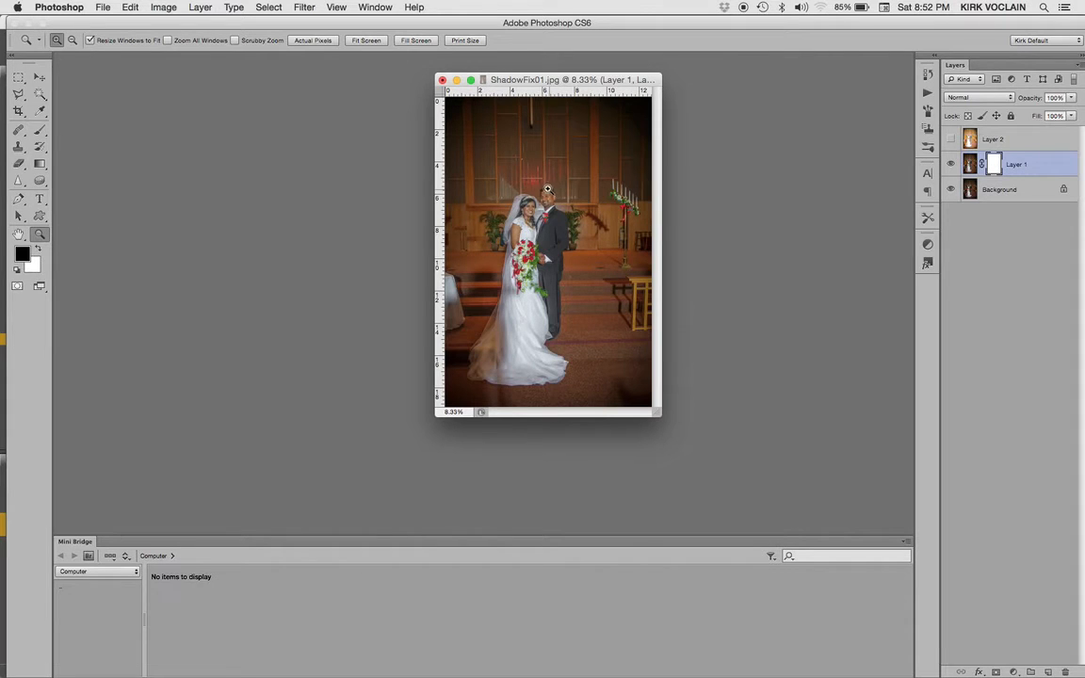
drag(501, 180, 597, 238)
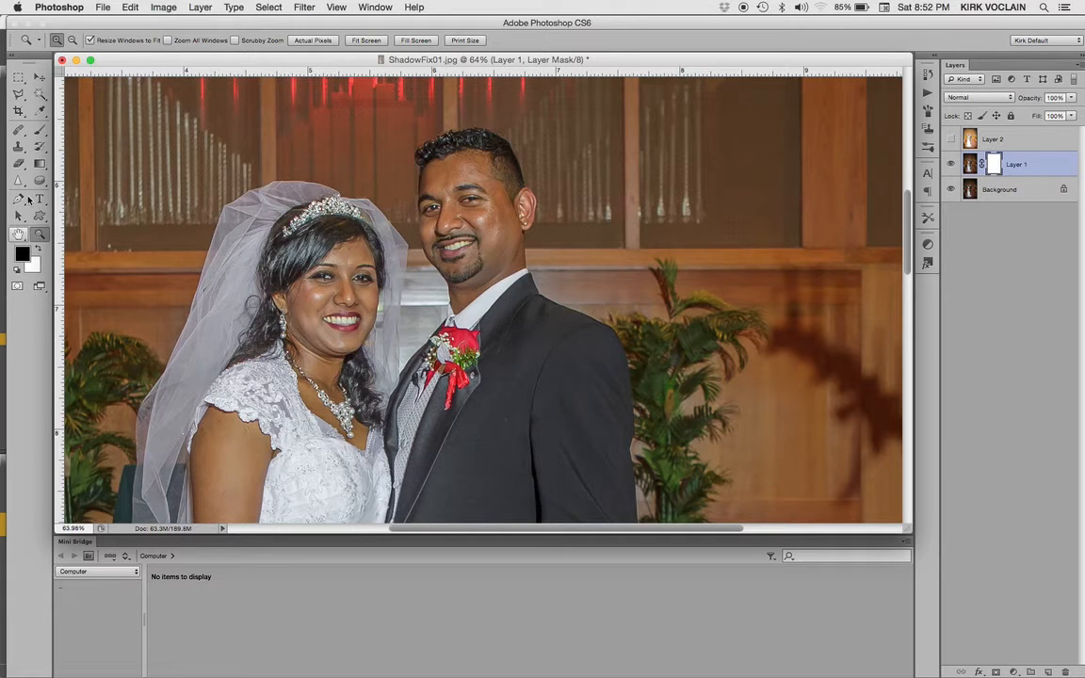
click(39, 129)
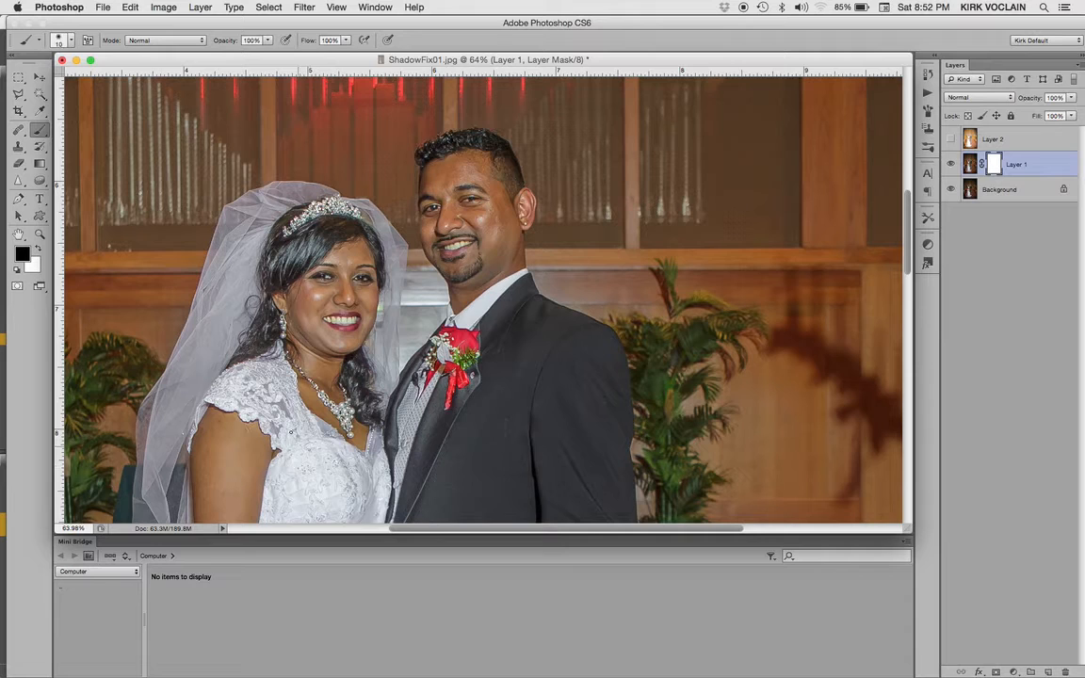
key(bracketright)
key(bracketright)
key(bracketright)
key(bracketright)
key(bracketright)
key(bracketright)
key(bracketright)
key(bracketright)
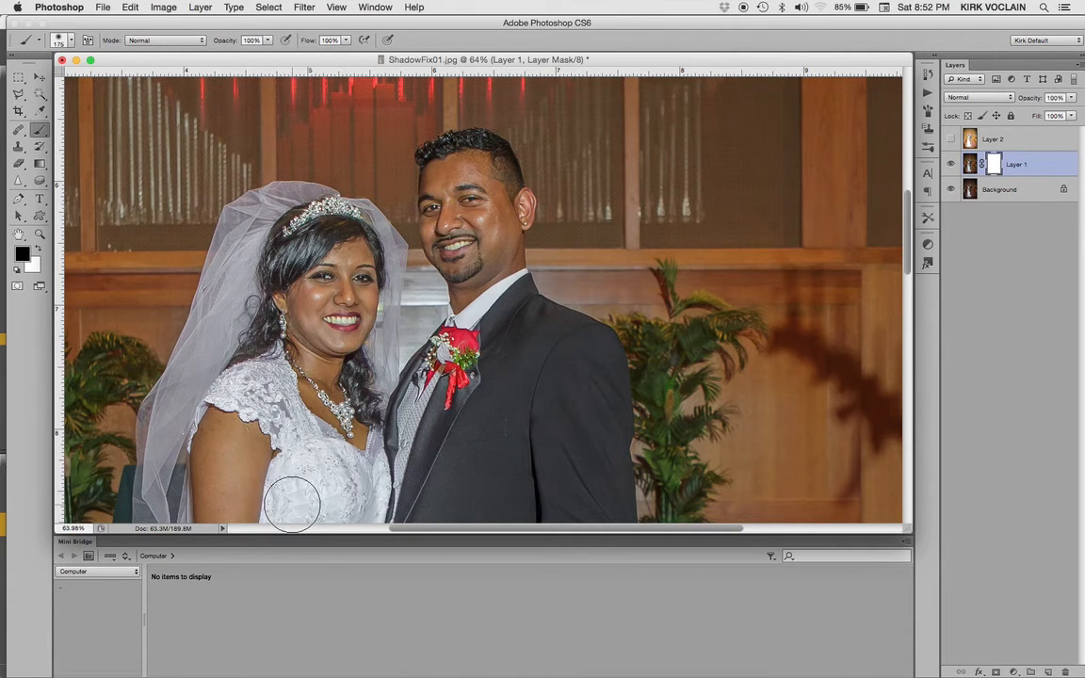
Paint black on Layer 1's mask over the bride's white dress, from the bodice past the bouquet to the hem
mouse_move(266, 454)
mouse_down()
mouse_move(302, 327)
mouse_move(351, 309)
mouse_move(299, 128)
mouse_up()
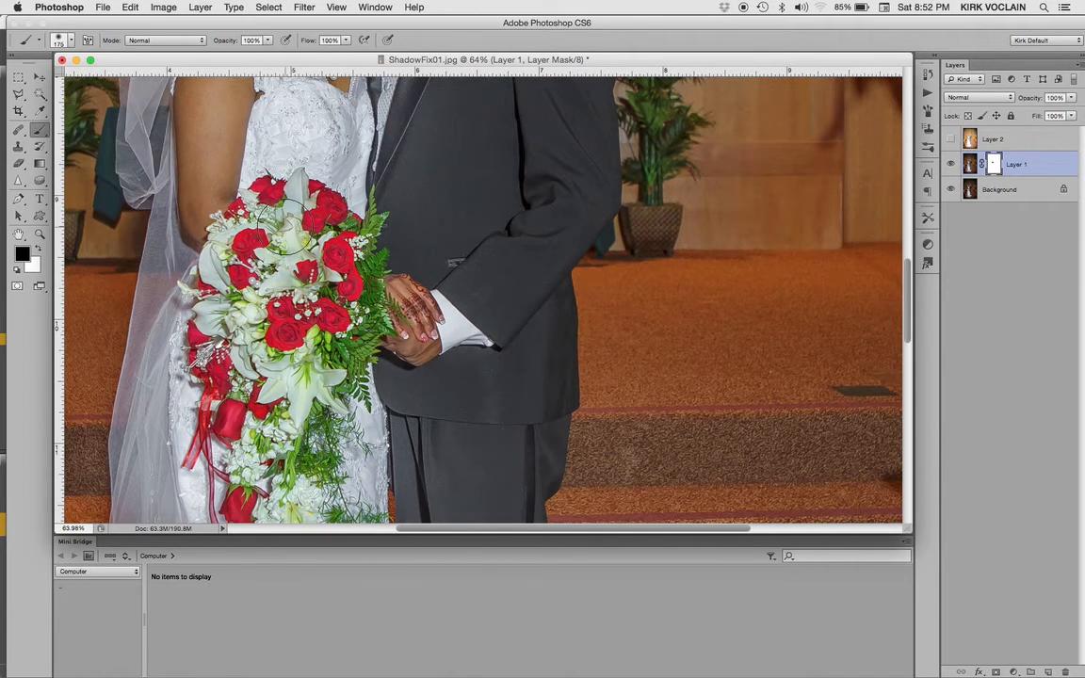
drag(194, 356, 194, 179)
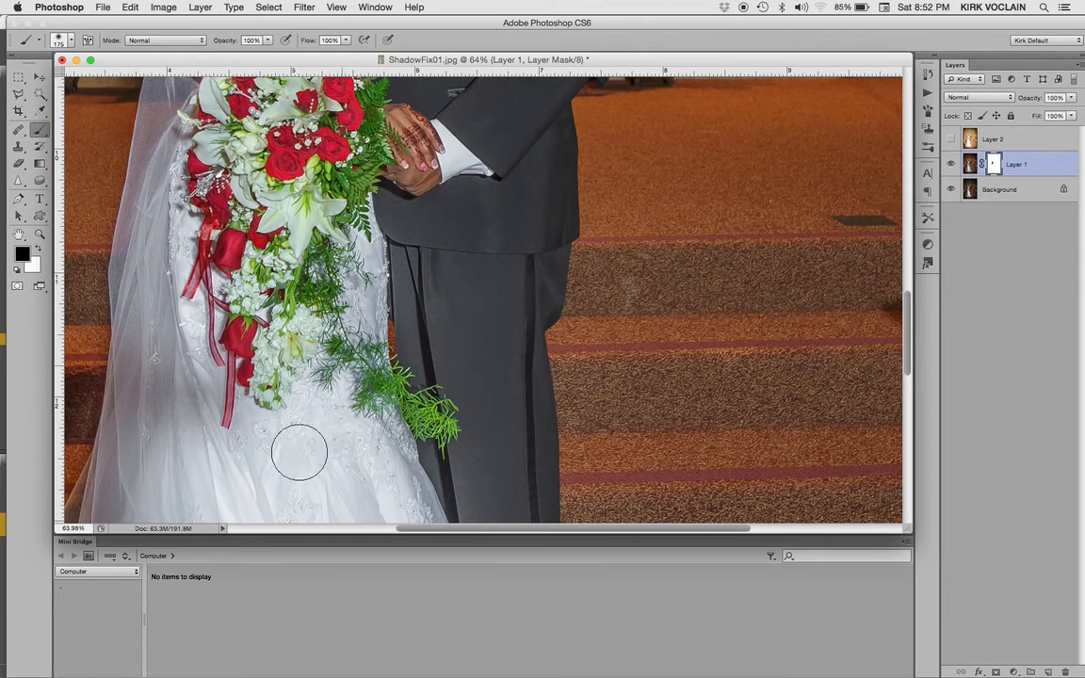
drag(336, 463, 294, 198)
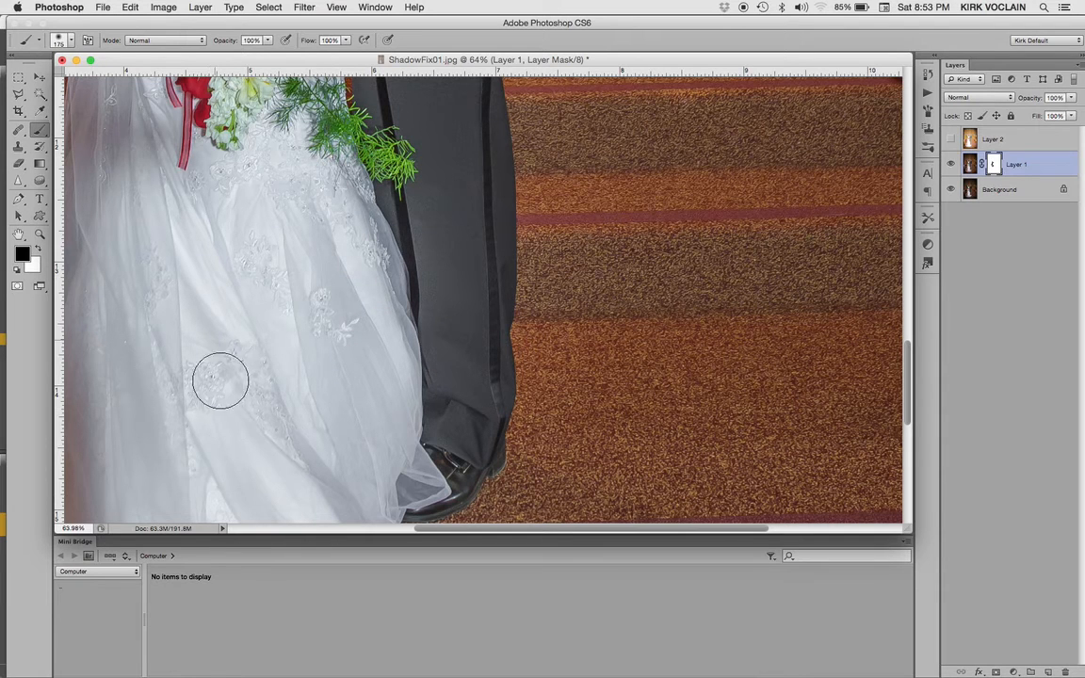
drag(291, 348, 385, 273)
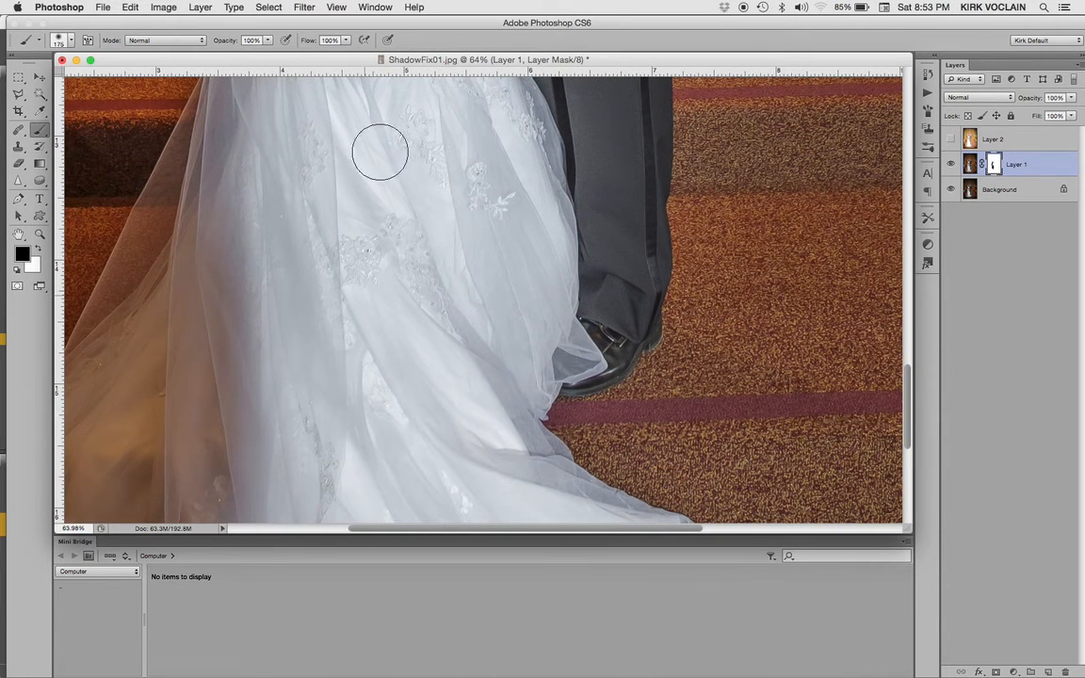
drag(449, 398, 382, 157)
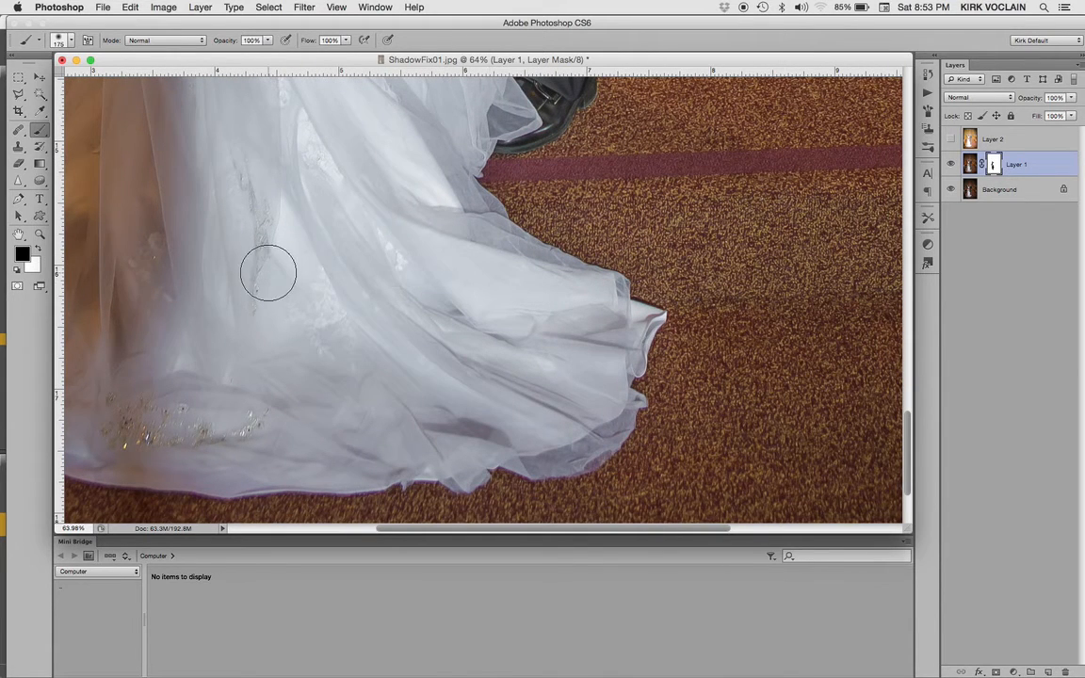
Compare the whole image with Layer 1 hidden and shown, and inspect the masked area with the Background hidden
double_click(21, 232)
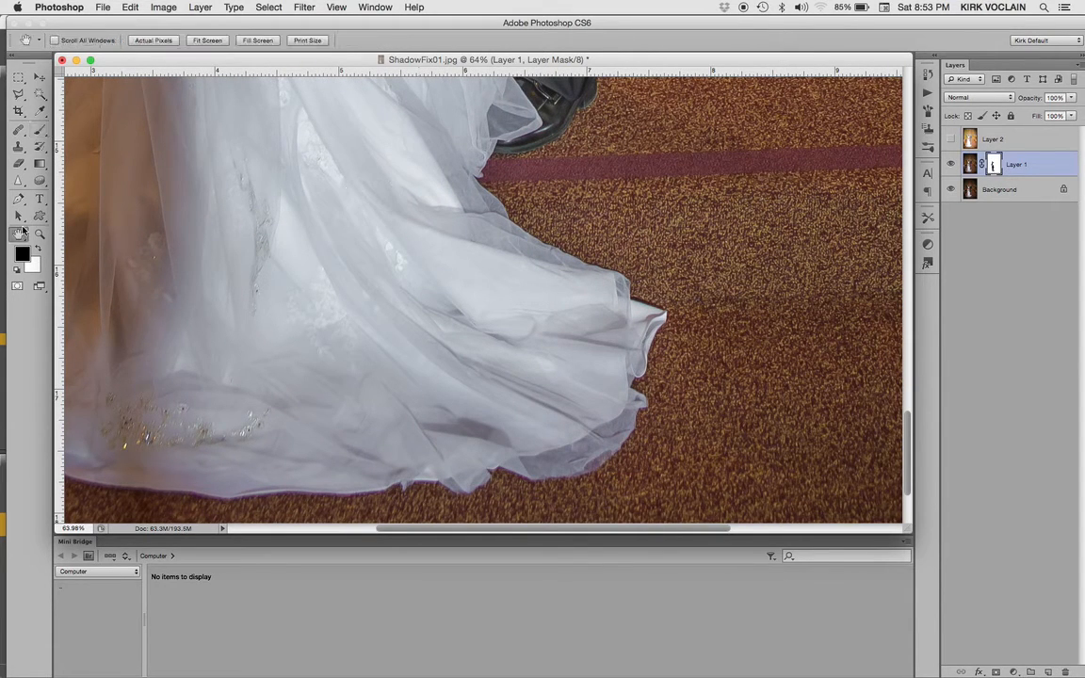
click(949, 165)
click(950, 165)
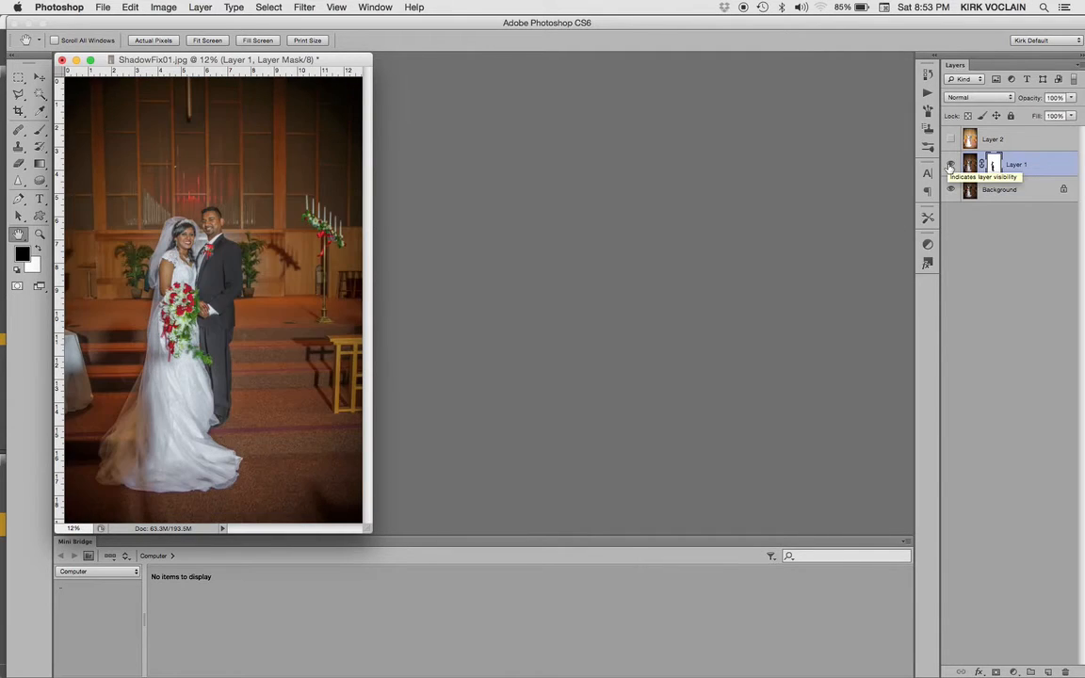
click(949, 165)
click(949, 165)
click(950, 190)
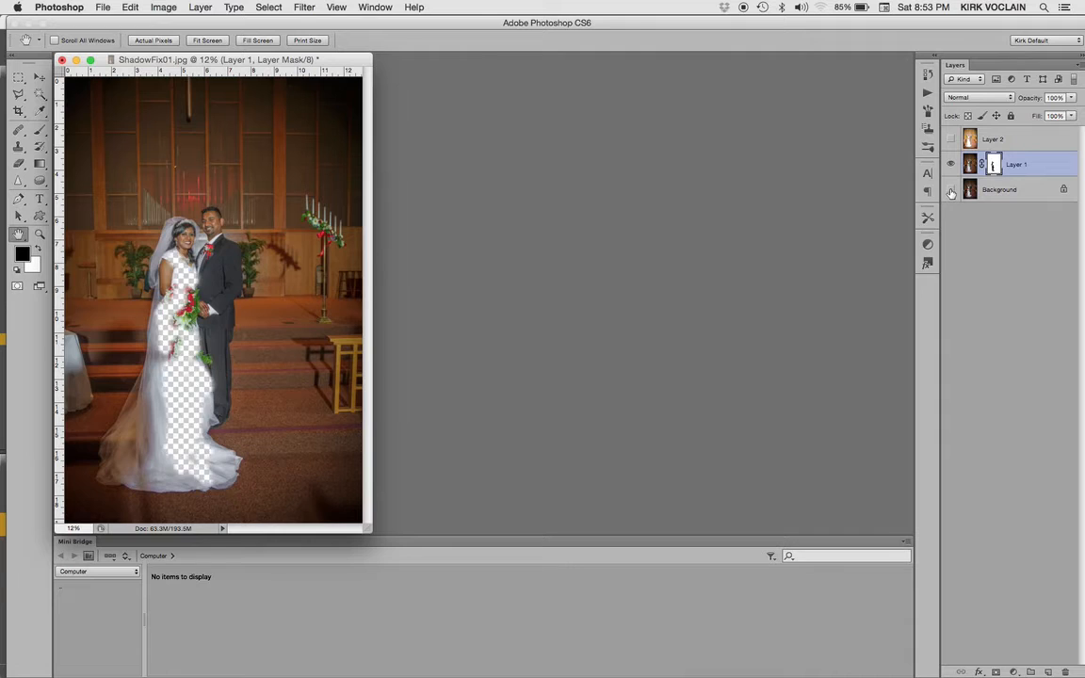
click(950, 189)
click(950, 190)
click(950, 190)
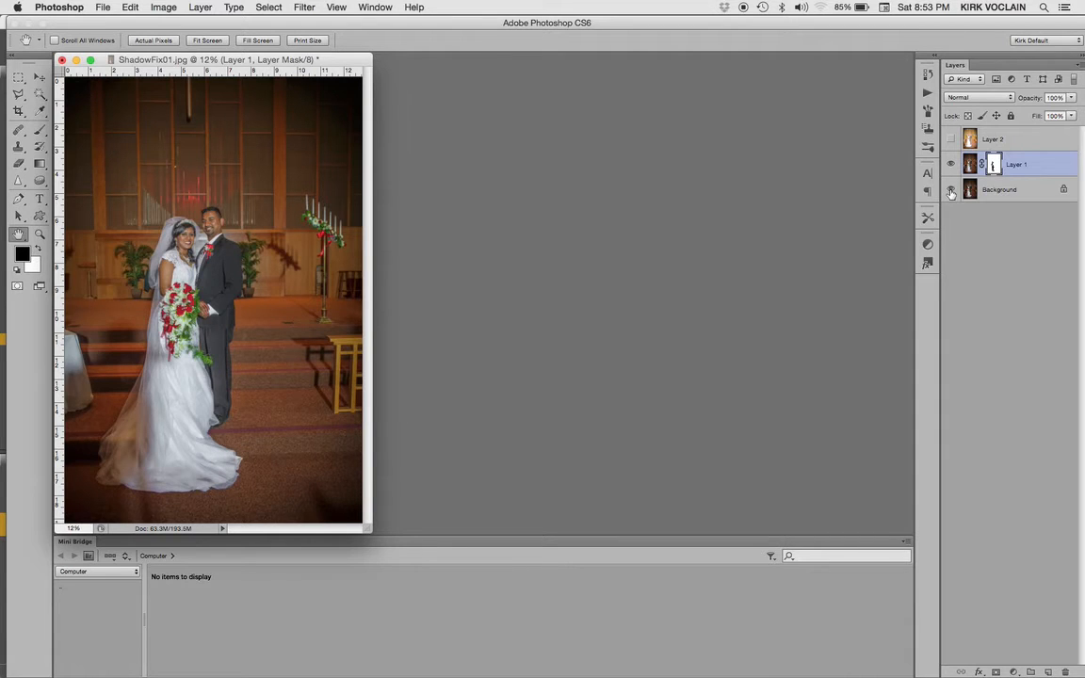
Merge Layer 1 down into the Background and briefly preview the bright Layer 2
click(1017, 174)
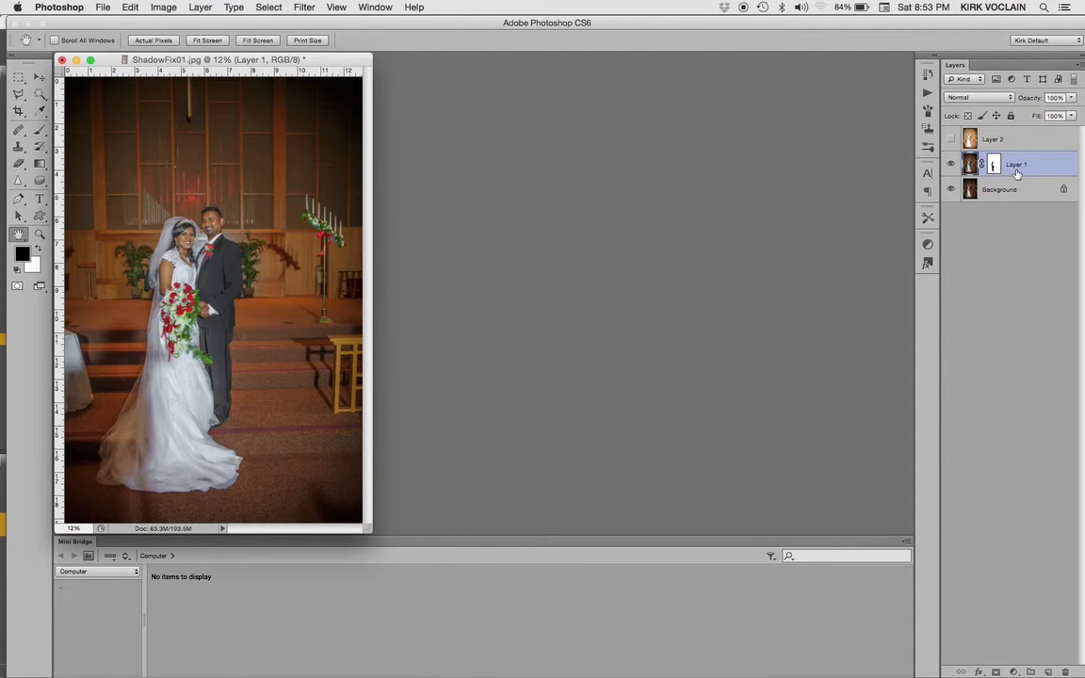
key(super+e)
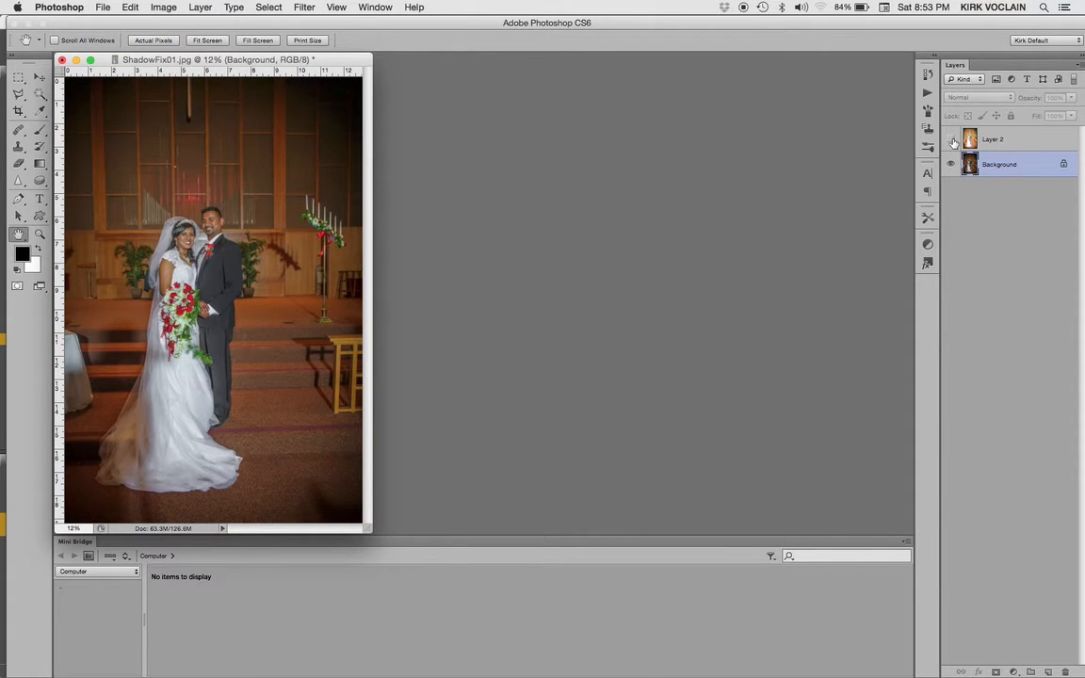
click(950, 140)
click(951, 139)
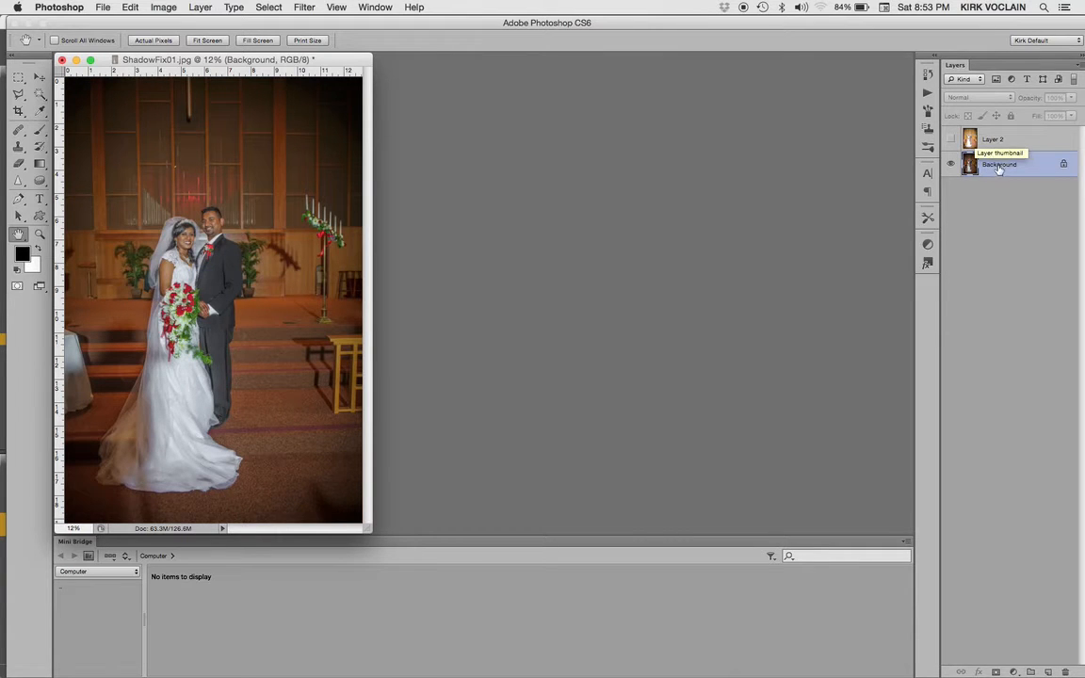
Convert the Background into the regular layer Layer 0, move Layer 2 beneath it, and make Layer 2 visible
double_click(979, 165)
click(674, 304)
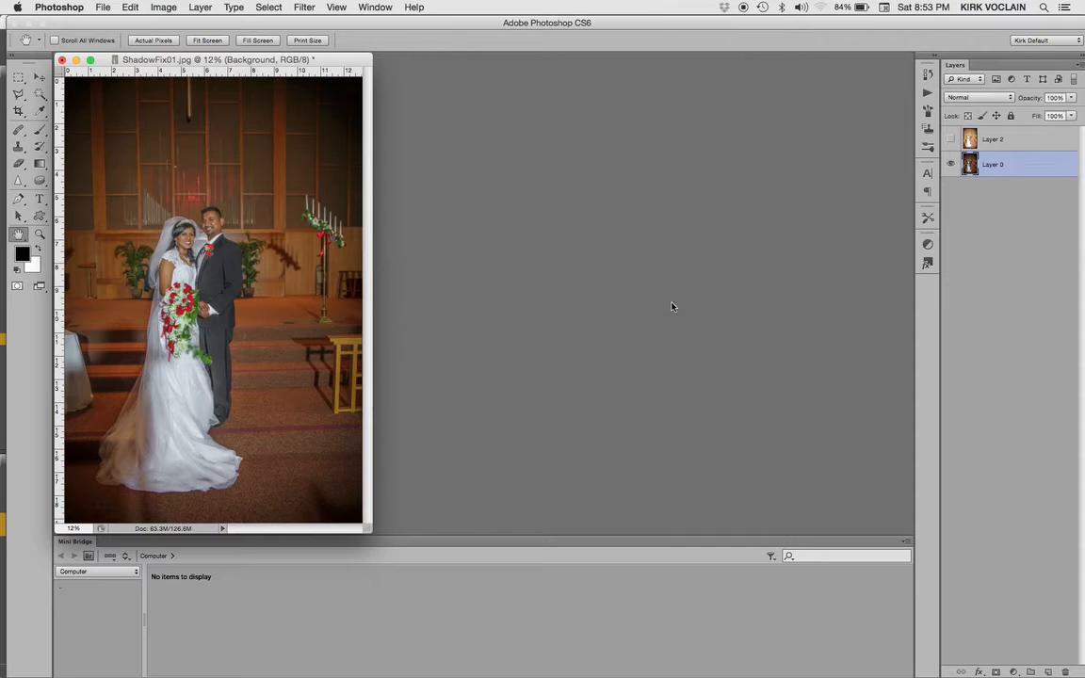
drag(1007, 144, 1002, 174)
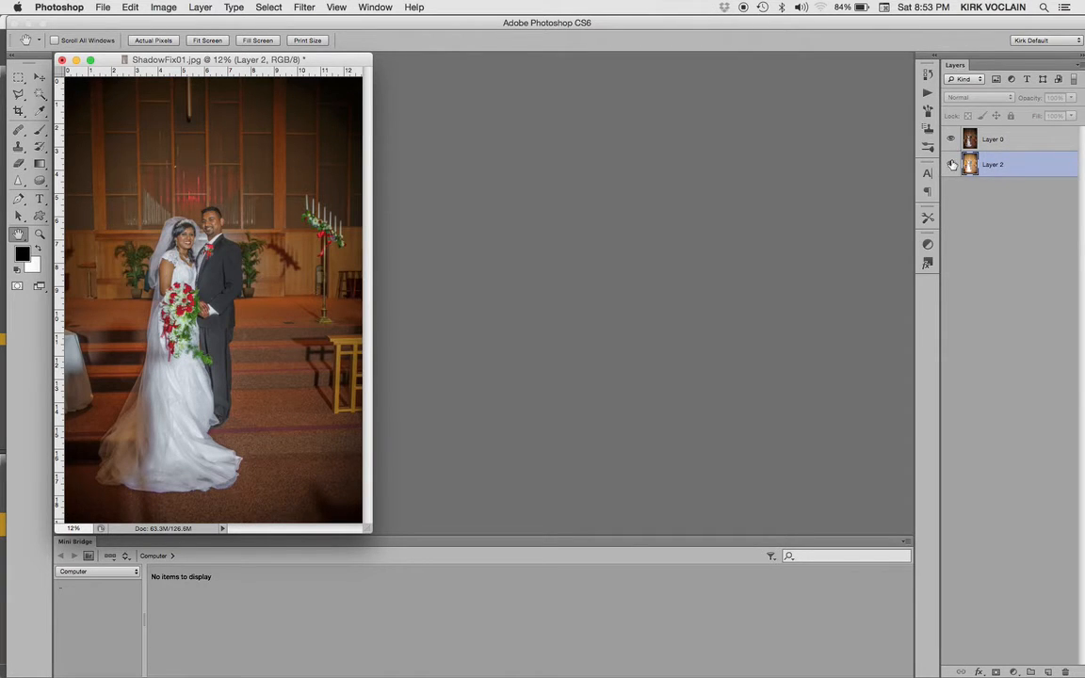
click(951, 164)
Add a layer mask to Layer 0 and paint black at 30% brush opacity over the shadowed part of the dress train
click(998, 141)
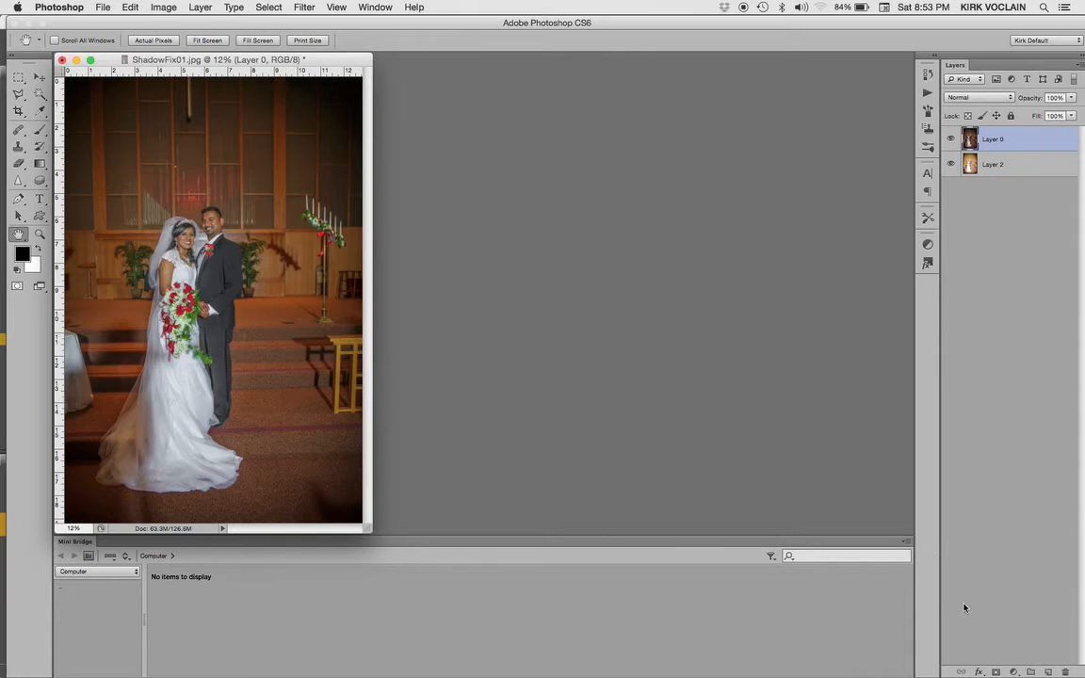
click(995, 671)
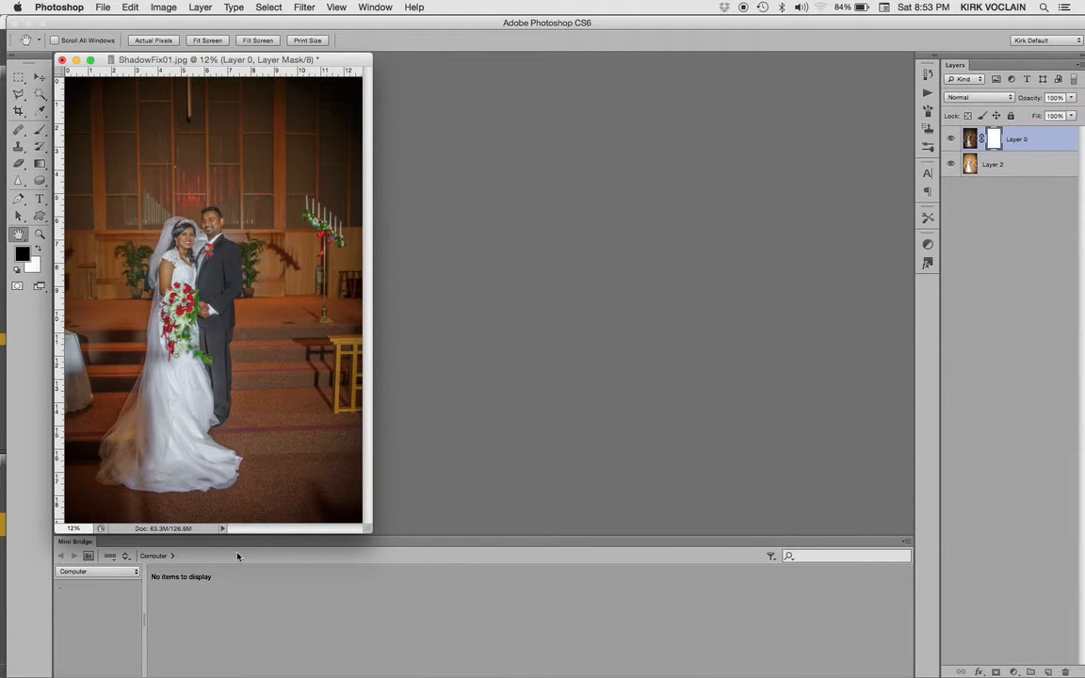
click(39, 234)
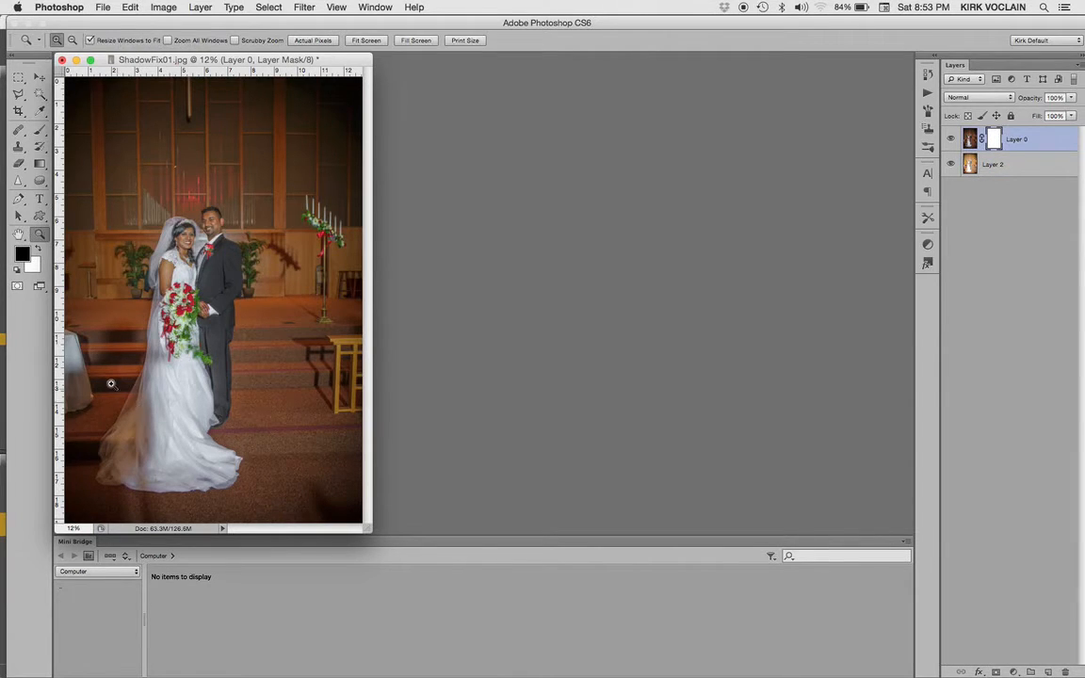
drag(101, 378, 193, 440)
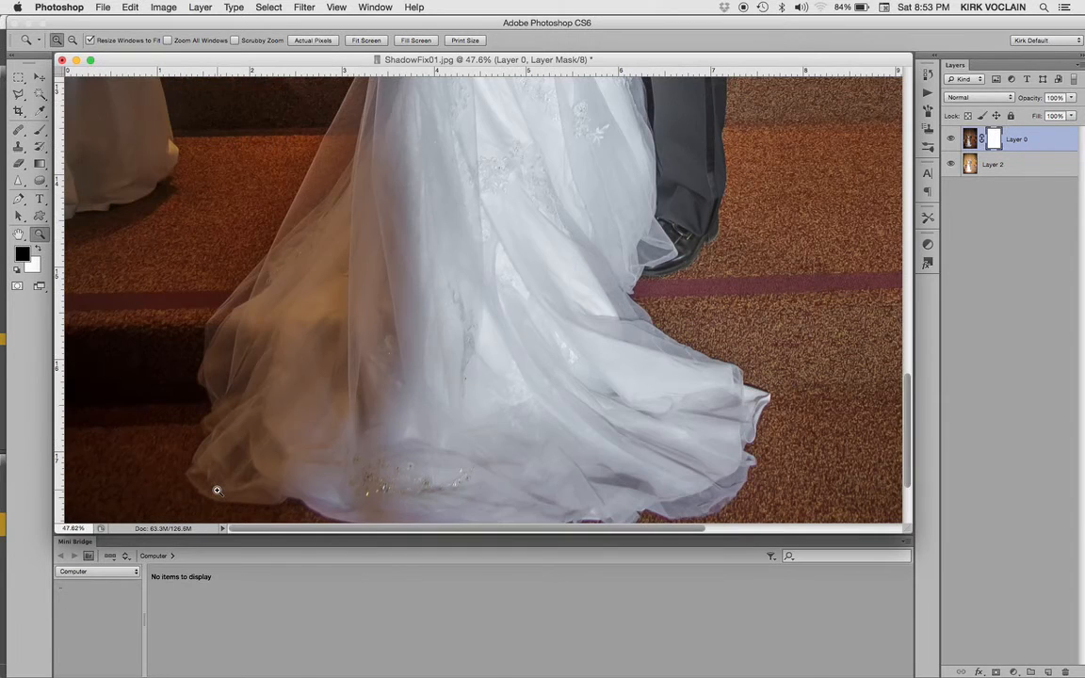
click(40, 130)
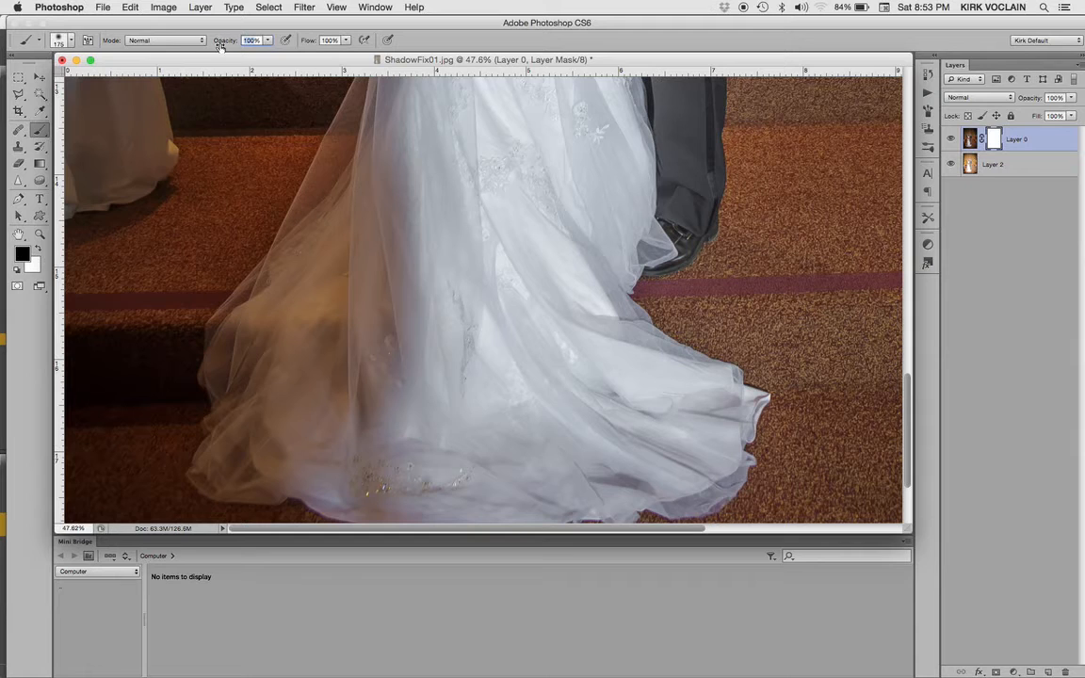
text(30)
key(Return)
mouse_move(369, 214)
mouse_down()
mouse_move(332, 209)
mouse_move(346, 89)
mouse_move(353, 288)
mouse_move(389, 255)
mouse_move(398, 228)
mouse_move(402, 317)
mouse_move(397, 365)
mouse_move(394, 223)
mouse_move(365, 283)
mouse_move(358, 372)
mouse_move(411, 373)
mouse_move(366, 444)
mouse_move(282, 287)
mouse_move(306, 377)
mouse_move(342, 330)
mouse_move(264, 339)
mouse_move(226, 301)
mouse_move(268, 440)
mouse_move(262, 410)
mouse_move(292, 442)
mouse_move(235, 424)
mouse_move(264, 371)
mouse_move(358, 450)
mouse_move(426, 421)
mouse_move(303, 339)
mouse_move(292, 222)
mouse_move(303, 164)
mouse_move(325, 198)
mouse_move(325, 188)
mouse_up()
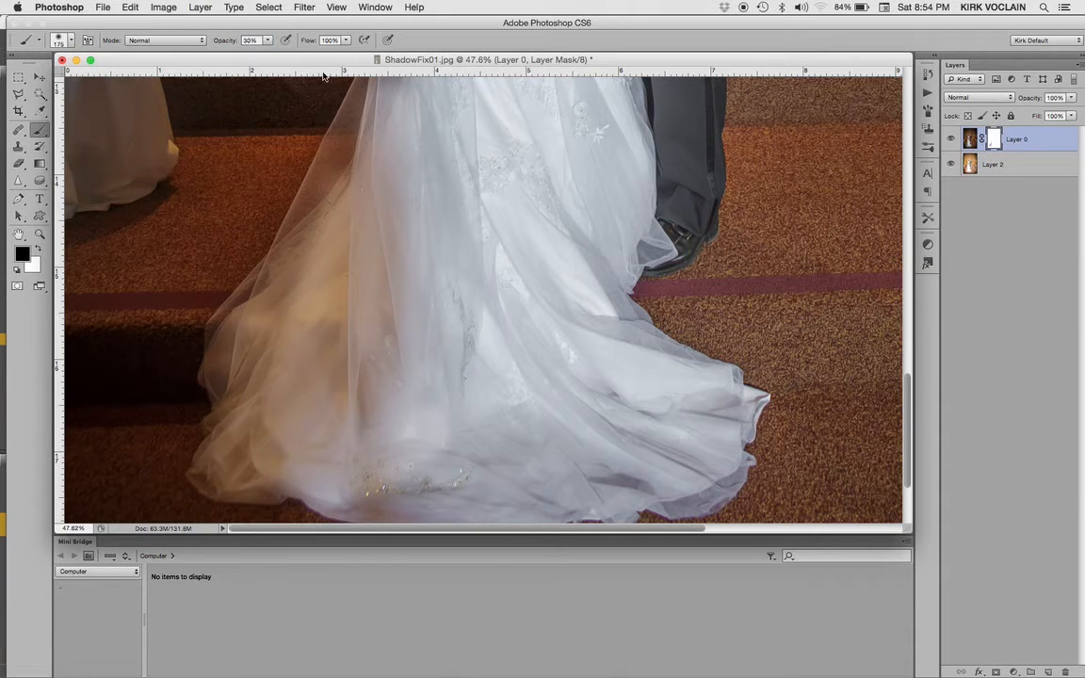
Lower the brush opacity to 13% and paint over the remaining shadow on the lower skirt in Layer 0's mask
drag(230, 43, 195, 45)
mouse_move(432, 407)
mouse_down()
mouse_move(419, 491)
mouse_move(443, 515)
mouse_move(373, 500)
mouse_move(376, 511)
mouse_move(492, 443)
mouse_move(474, 472)
mouse_move(503, 512)
mouse_move(519, 470)
mouse_move(573, 490)
mouse_move(486, 420)
mouse_move(424, 420)
mouse_move(416, 235)
mouse_move(457, 298)
mouse_move(434, 206)
mouse_move(423, 456)
mouse_move(404, 248)
mouse_move(397, 426)
mouse_move(384, 401)
mouse_move(402, 162)
mouse_move(416, 339)
mouse_up()
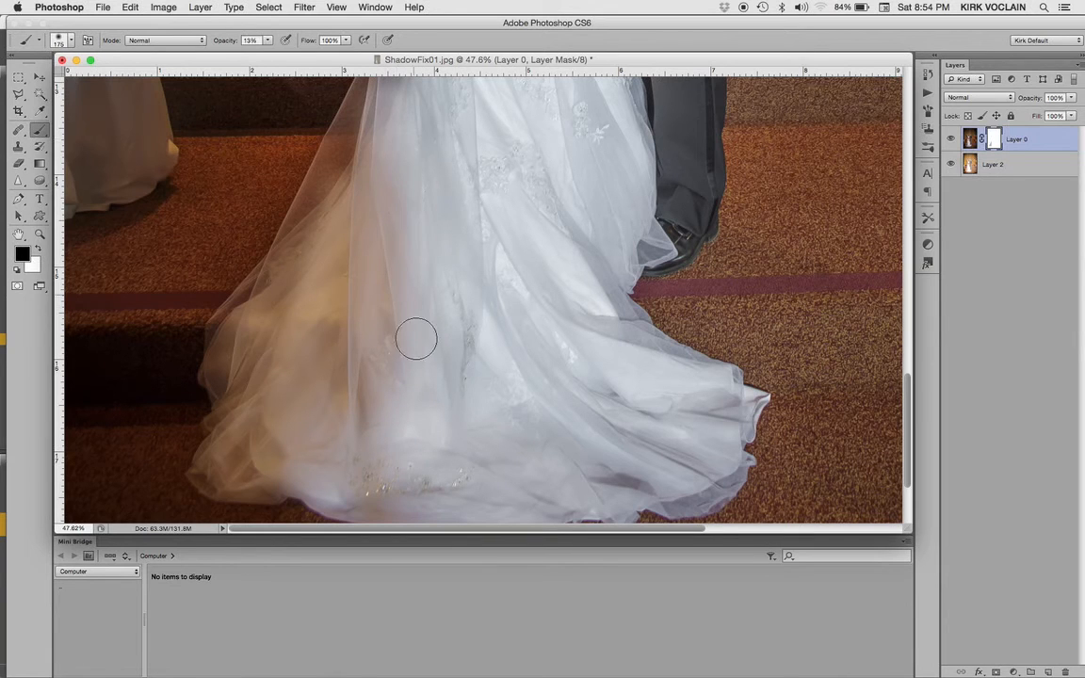
key(space)
mouse_move(407, 135)
mouse_down()
mouse_move(405, 238)
mouse_move(404, 182)
mouse_move(392, 193)
mouse_up()
key(space)
mouse_move(400, 145)
mouse_down()
mouse_move(393, 239)
mouse_move(435, 174)
mouse_move(426, 160)
mouse_up()
Brush along the veil and the shadowed edge of the train on Layer 0's mask at 13% opacity
key(super+minus)
key(super+minus)
key(super+minus)
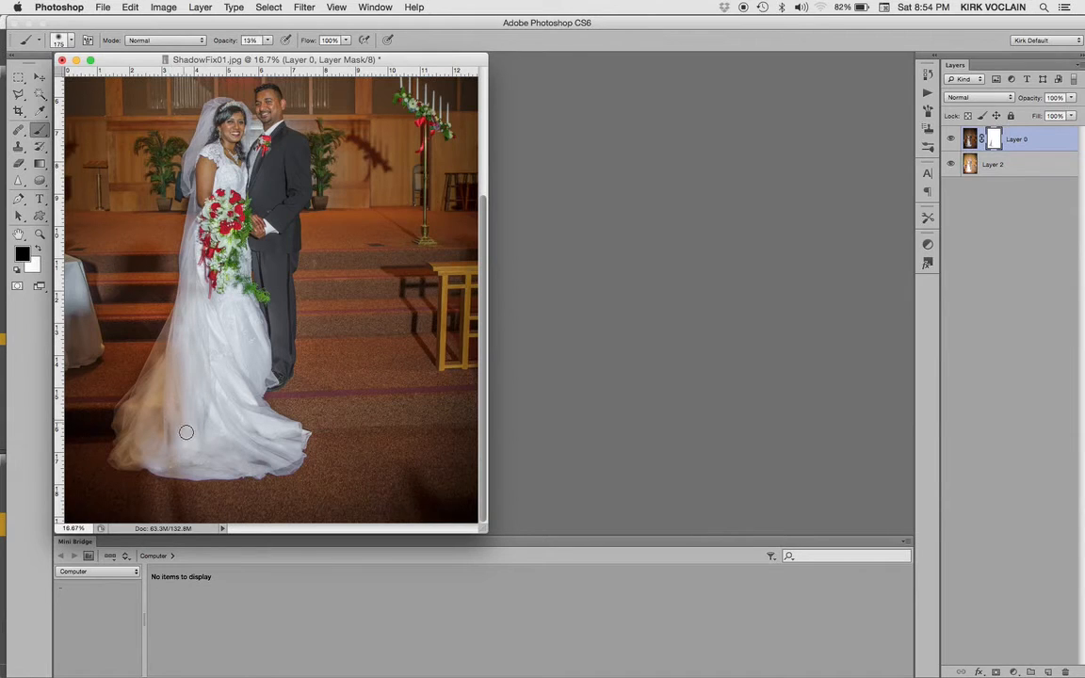
mouse_move(161, 352)
mouse_down()
mouse_move(131, 417)
mouse_move(128, 463)
mouse_move(127, 403)
mouse_move(125, 421)
mouse_move(166, 337)
mouse_move(140, 432)
mouse_move(157, 406)
mouse_move(164, 436)
mouse_move(162, 404)
mouse_move(164, 437)
mouse_move(170, 392)
mouse_move(148, 465)
mouse_up()
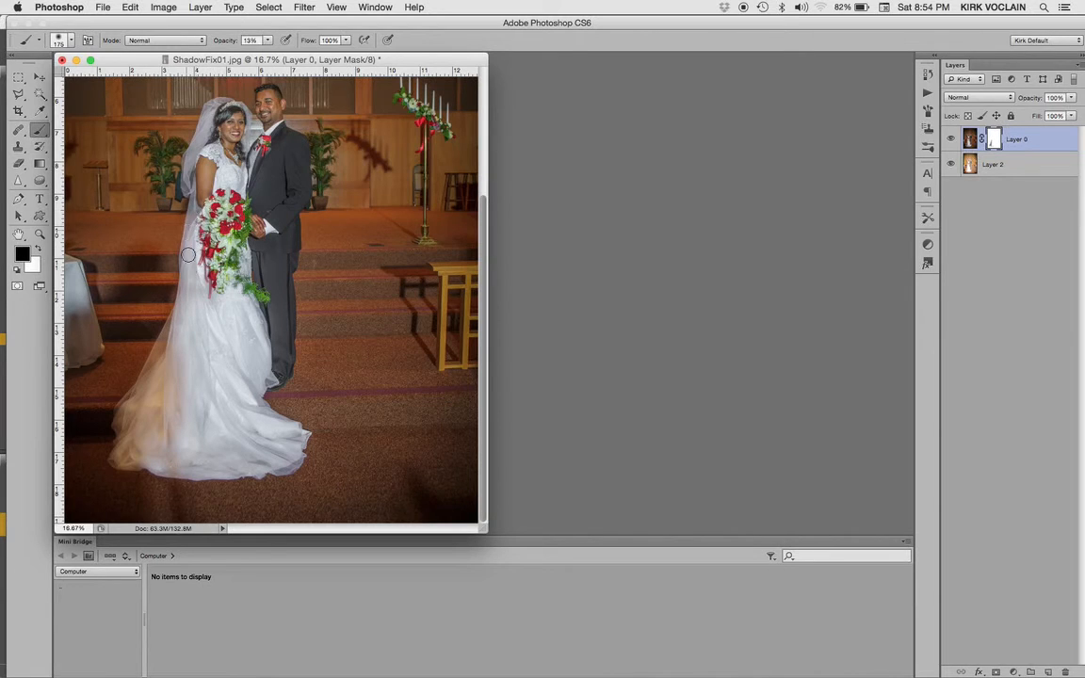
drag(191, 268, 141, 402)
drag(159, 358, 136, 405)
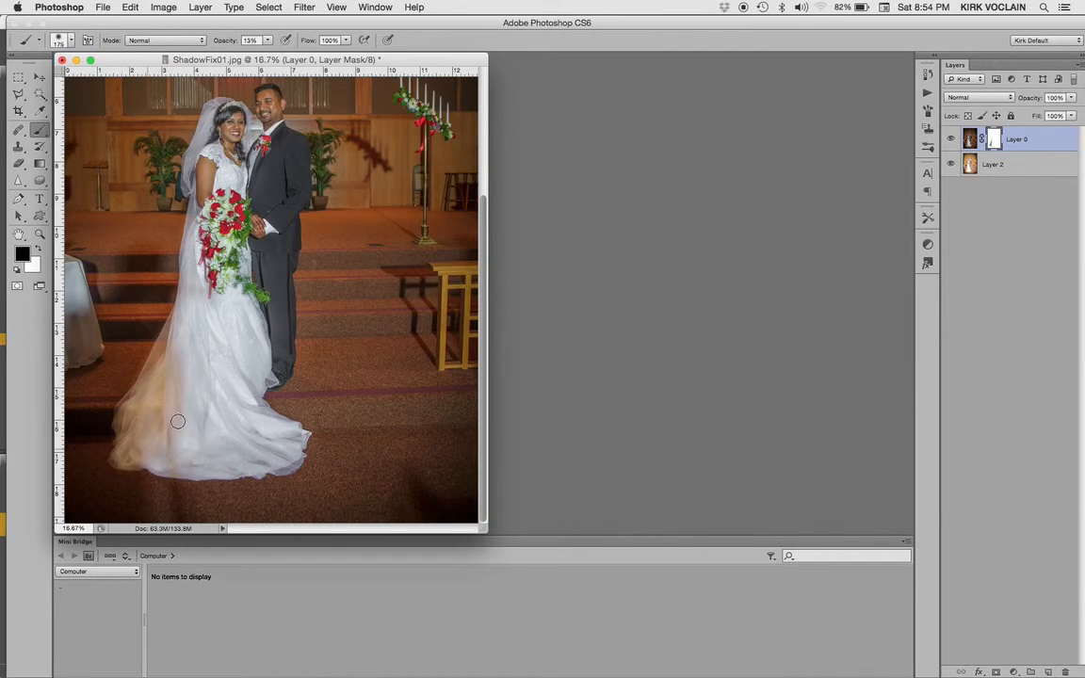
mouse_move(178, 422)
mouse_down()
mouse_move(191, 350)
mouse_move(176, 327)
mouse_move(167, 347)
mouse_move(175, 390)
mouse_move(176, 343)
mouse_move(175, 407)
mouse_up()
Compare the shadow correction by switching Layer 2 and Layer 0 off and on
click(951, 165)
click(950, 165)
click(950, 165)
click(950, 165)
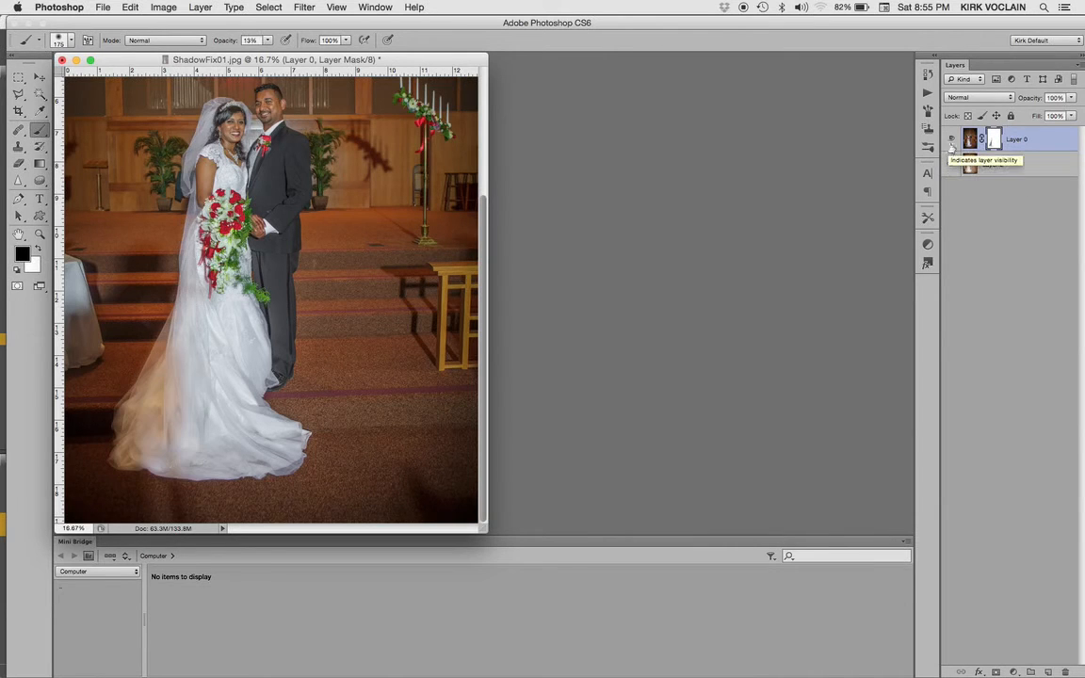
click(950, 141)
click(950, 140)
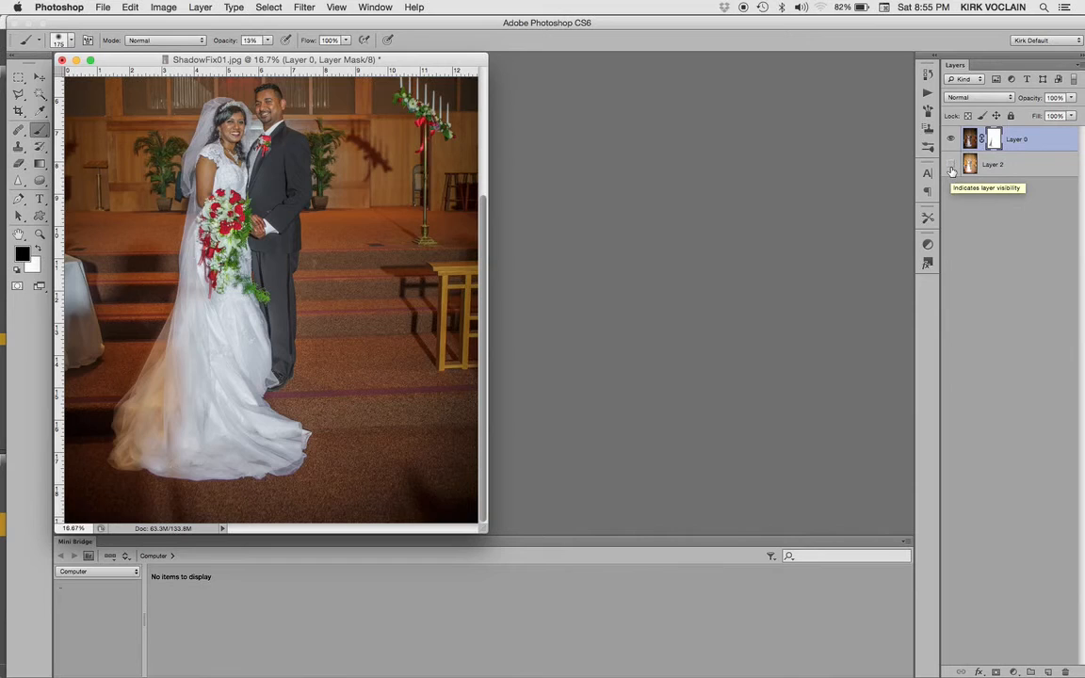
click(950, 166)
click(950, 165)
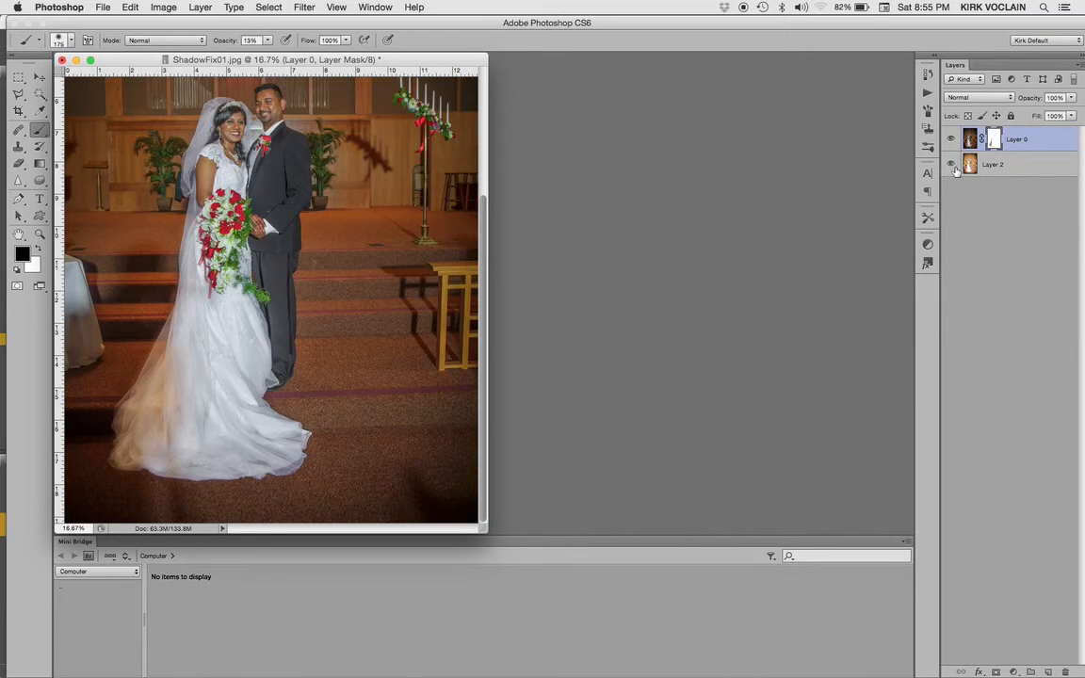
Merge Layer 0 down into Layer 2 and flatten the image
key(super+e)
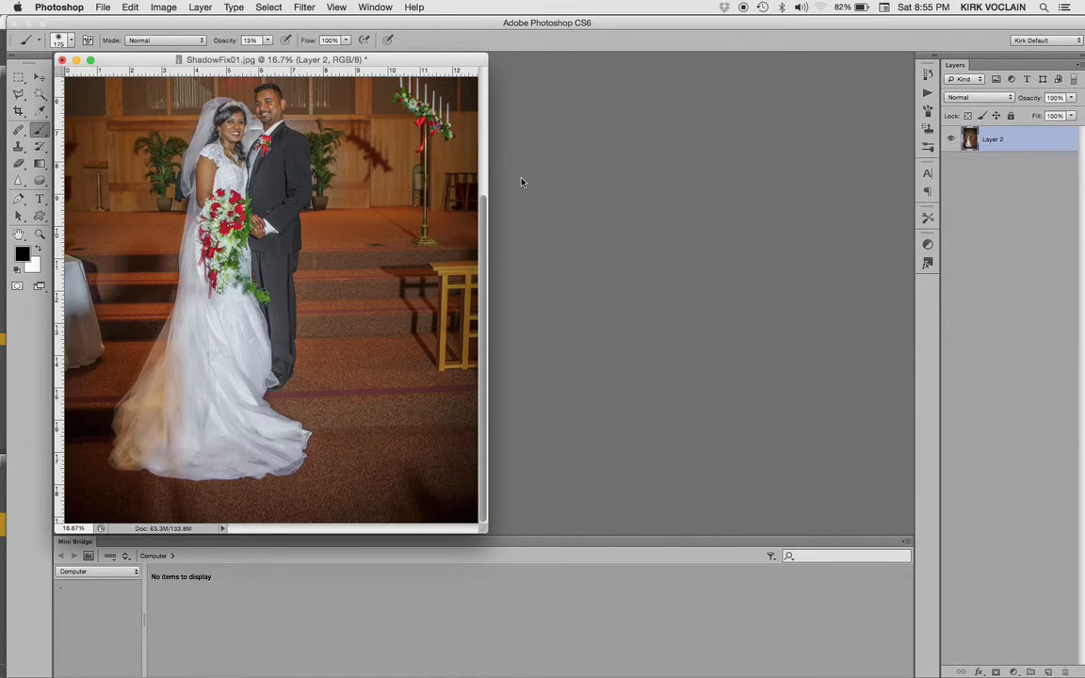
click(1077, 66)
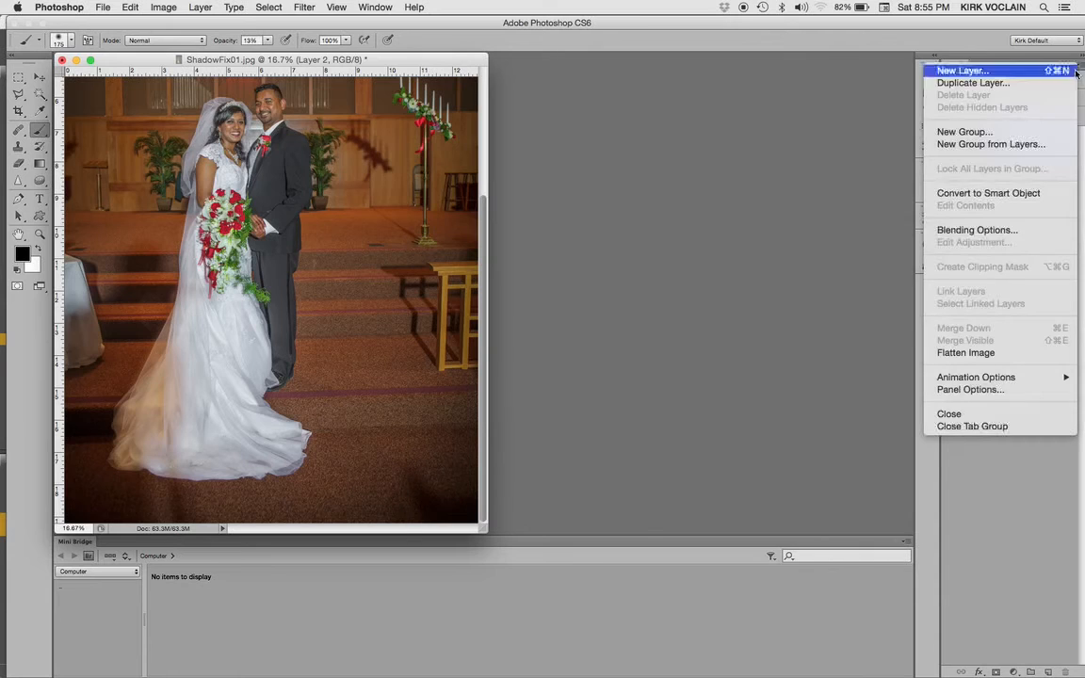
click(979, 353)
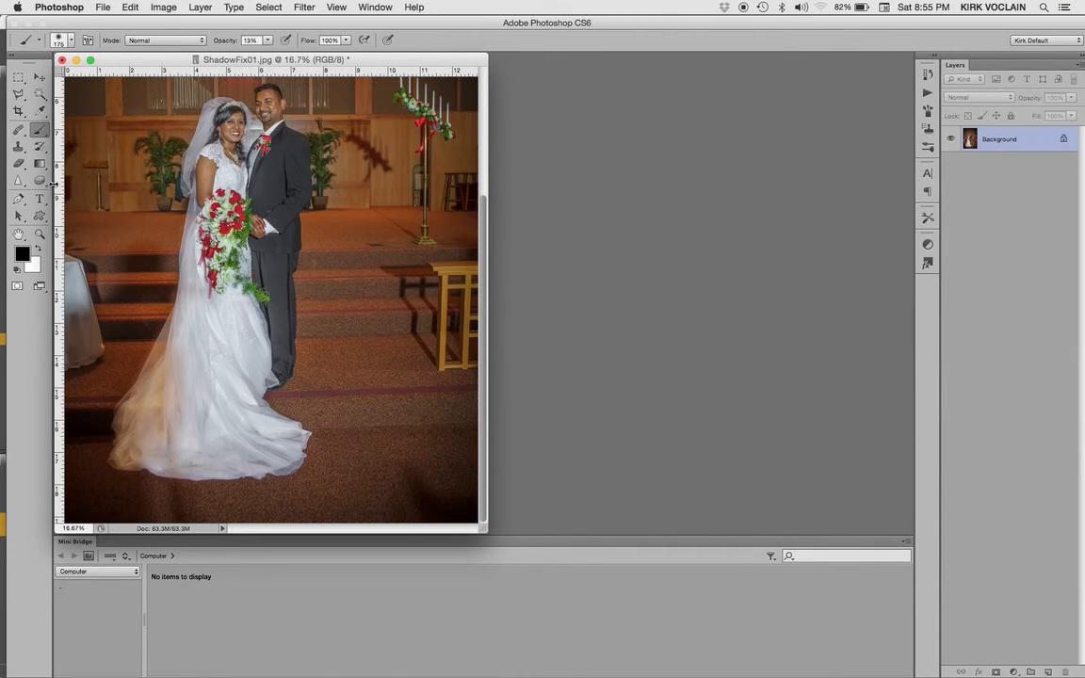
Dodge the dark edge of the veil and train with a 500 px brush, Midtones range, 10% exposure and Protect Tones on
click(41, 182)
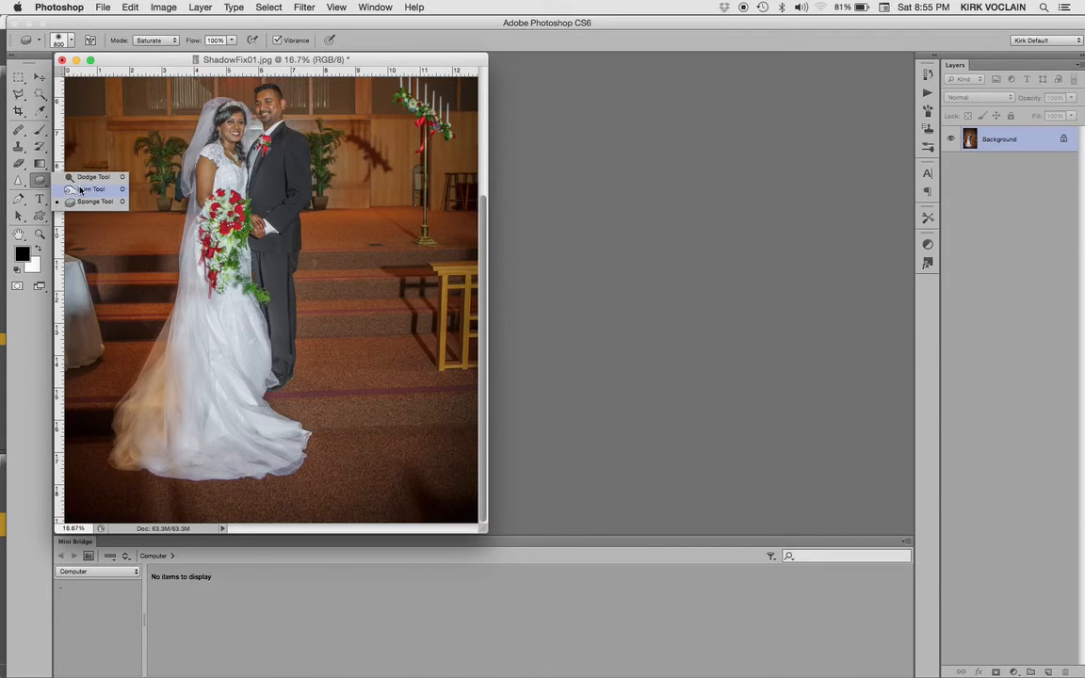
click(80, 189)
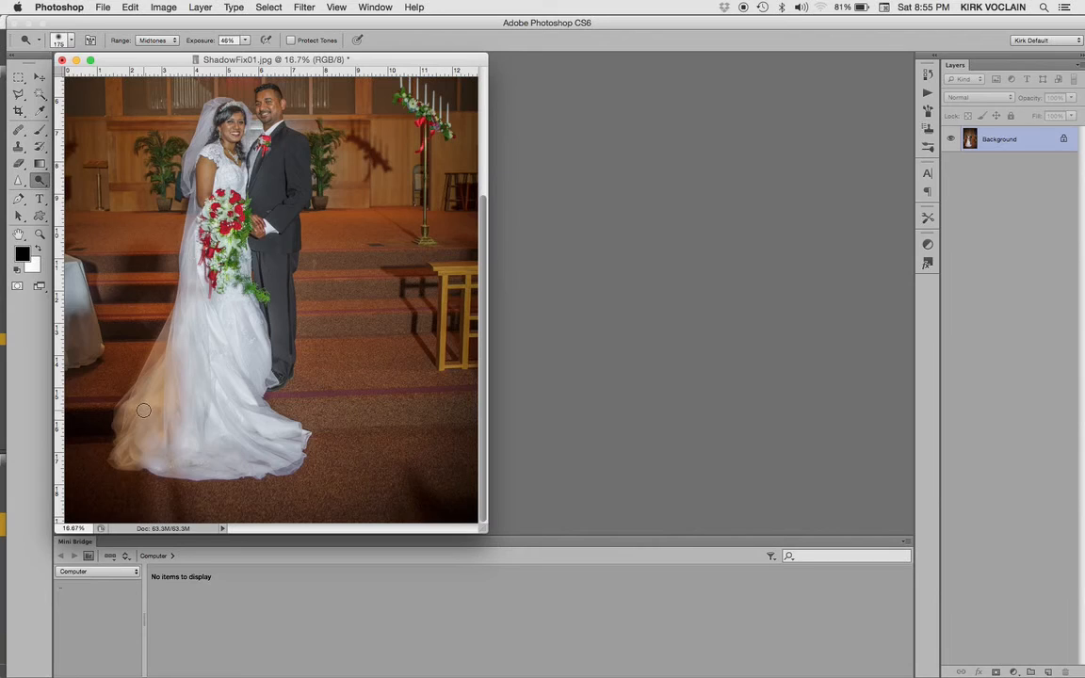
key(bracketright)
key(bracketright)
key(bracketright)
key(bracketright)
key(bracketright)
drag(208, 43, 182, 45)
mouse_move(182, 336)
mouse_down()
mouse_move(145, 414)
mouse_move(173, 351)
mouse_move(148, 443)
mouse_move(180, 395)
mouse_move(179, 415)
mouse_move(197, 375)
mouse_move(195, 460)
mouse_move(235, 461)
mouse_move(175, 457)
mouse_move(132, 424)
mouse_move(117, 456)
mouse_move(148, 406)
mouse_move(163, 347)
mouse_move(149, 441)
mouse_move(190, 355)
mouse_move(187, 410)
mouse_move(231, 464)
mouse_move(218, 425)
mouse_move(277, 452)
mouse_move(219, 460)
mouse_move(119, 448)
mouse_move(134, 414)
mouse_move(131, 450)
mouse_move(152, 405)
mouse_up()
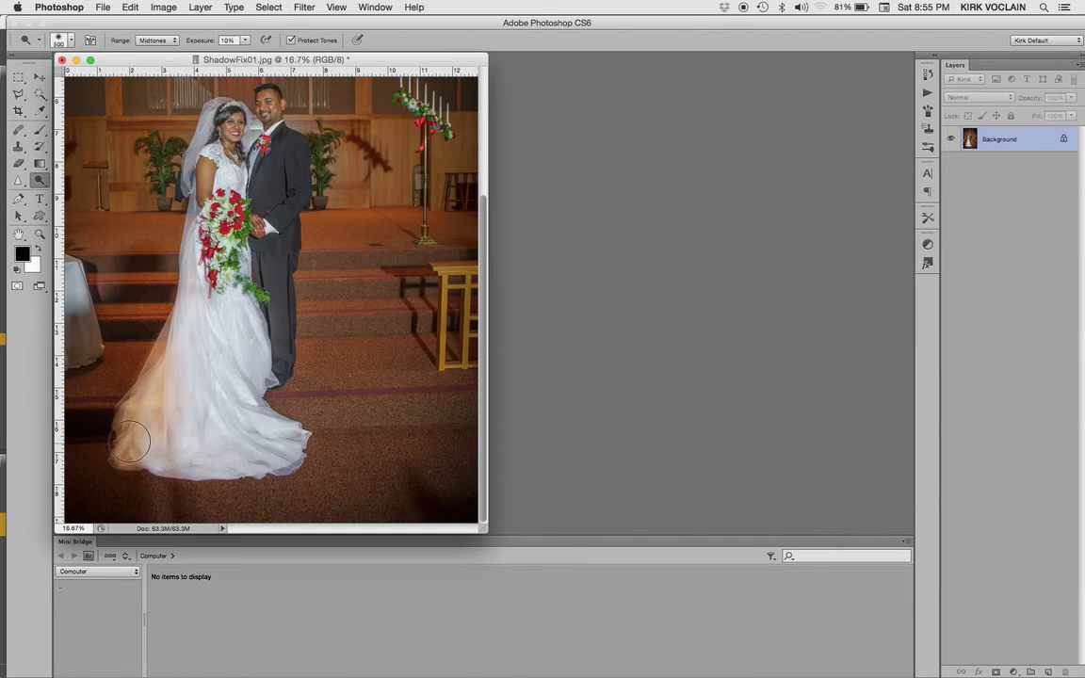
Fit the whole photo in view and compare the original snapshot with the dodged state in the history
double_click(20, 234)
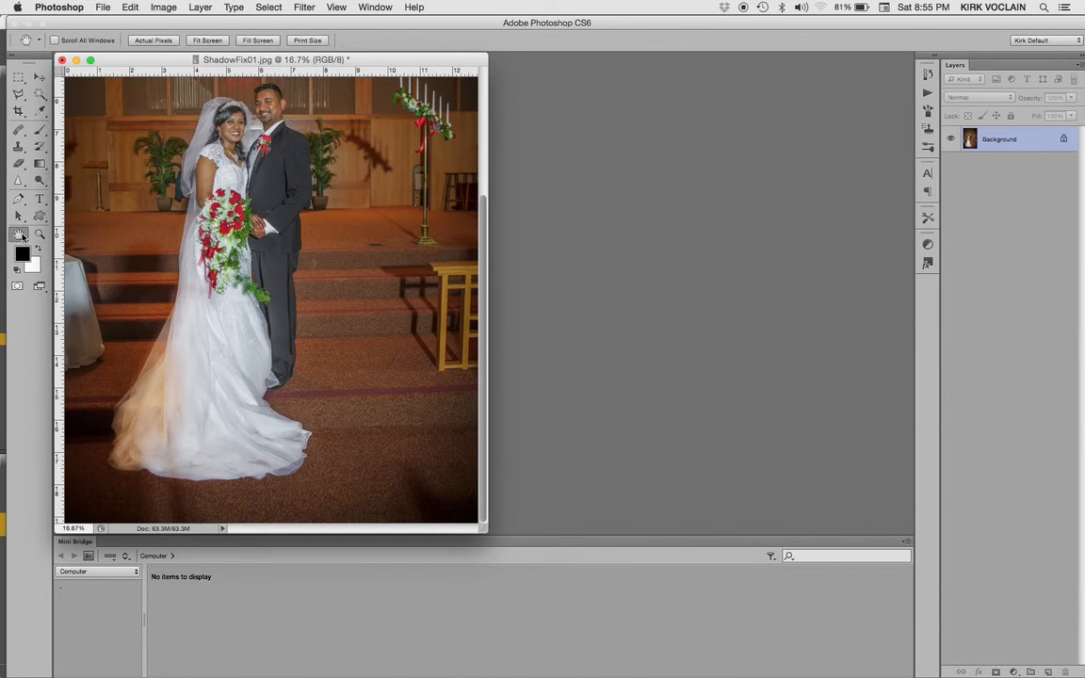
click(927, 74)
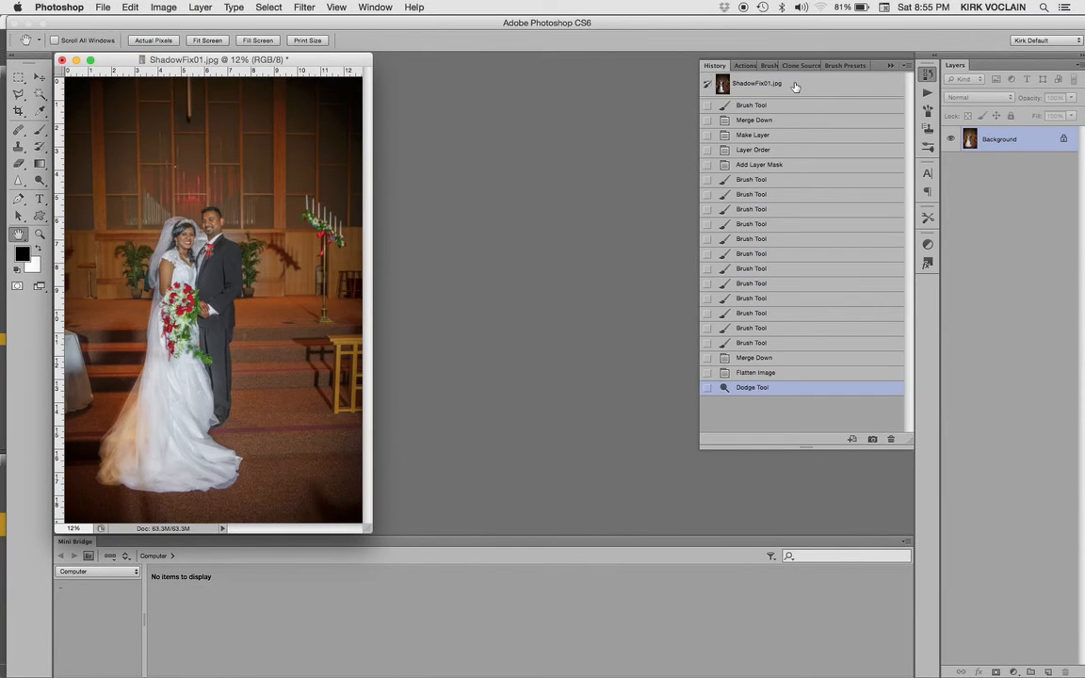
click(794, 86)
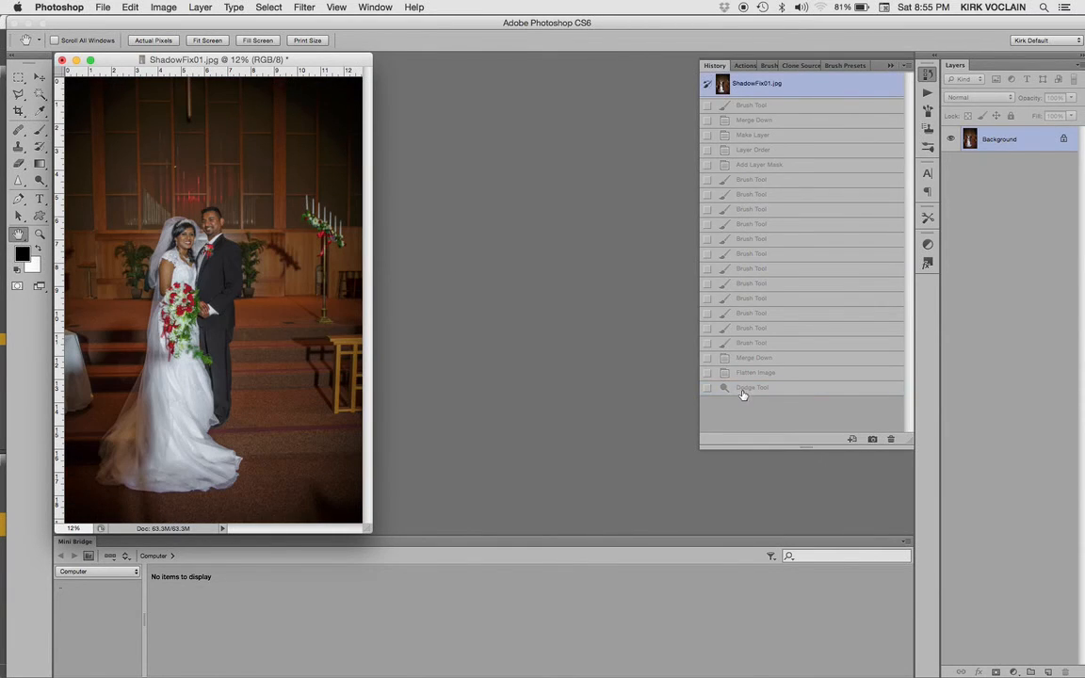
click(743, 388)
click(769, 86)
click(759, 389)
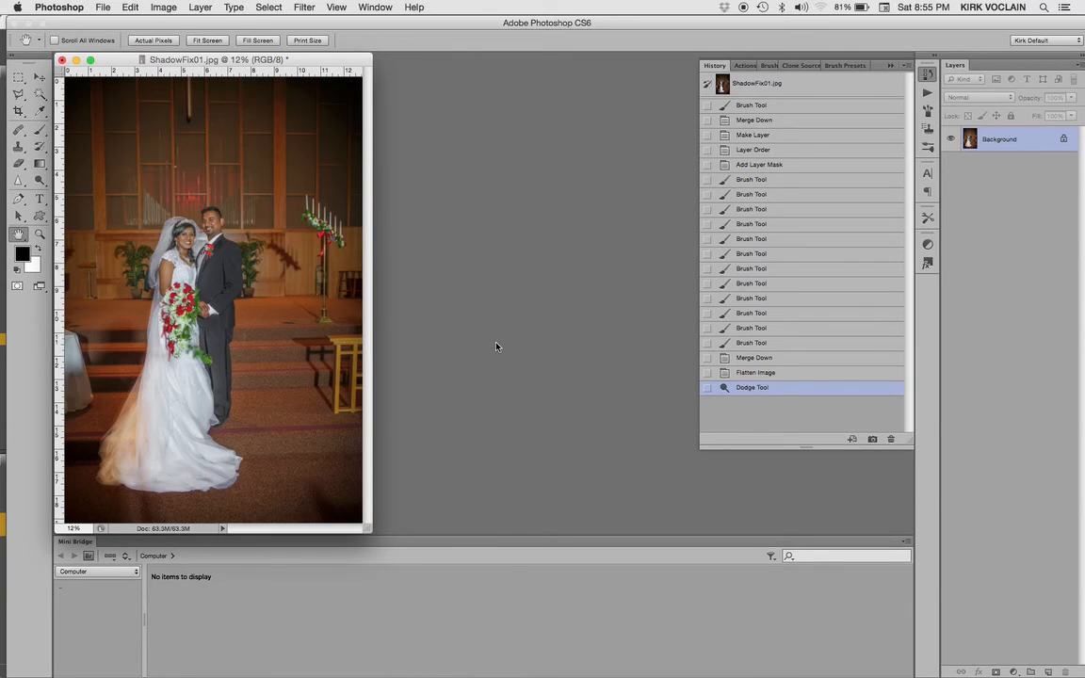
Burn the background and carpet around the couple with a 1400 px brush, Midtones range and 63% exposure
drag(40, 180, 71, 175)
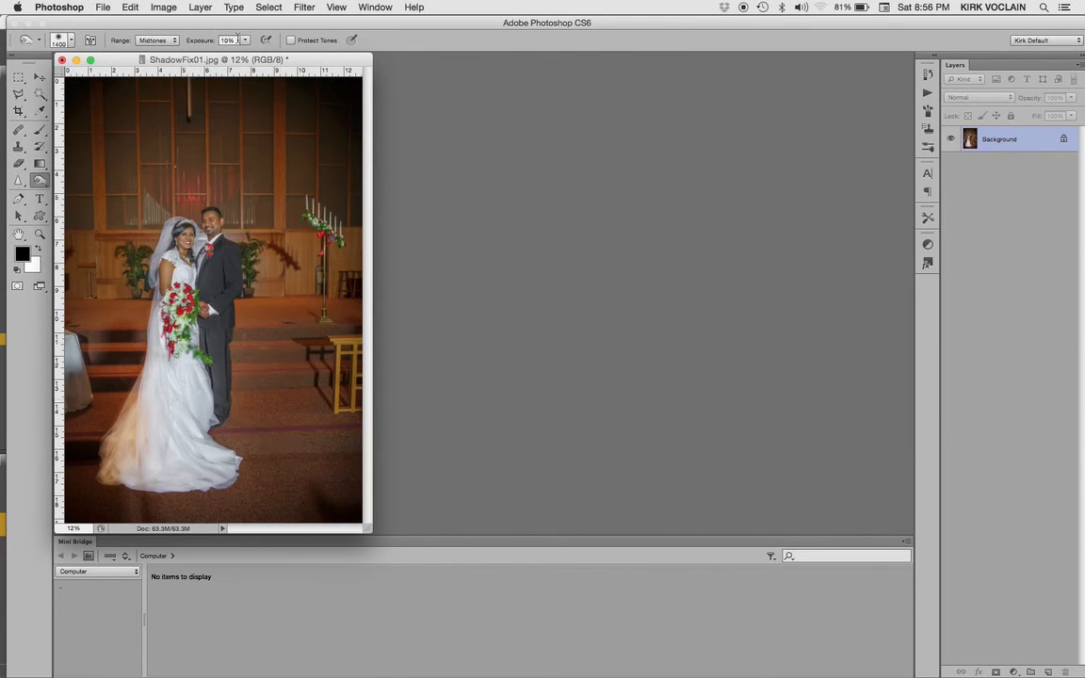
drag(205, 42, 212, 41)
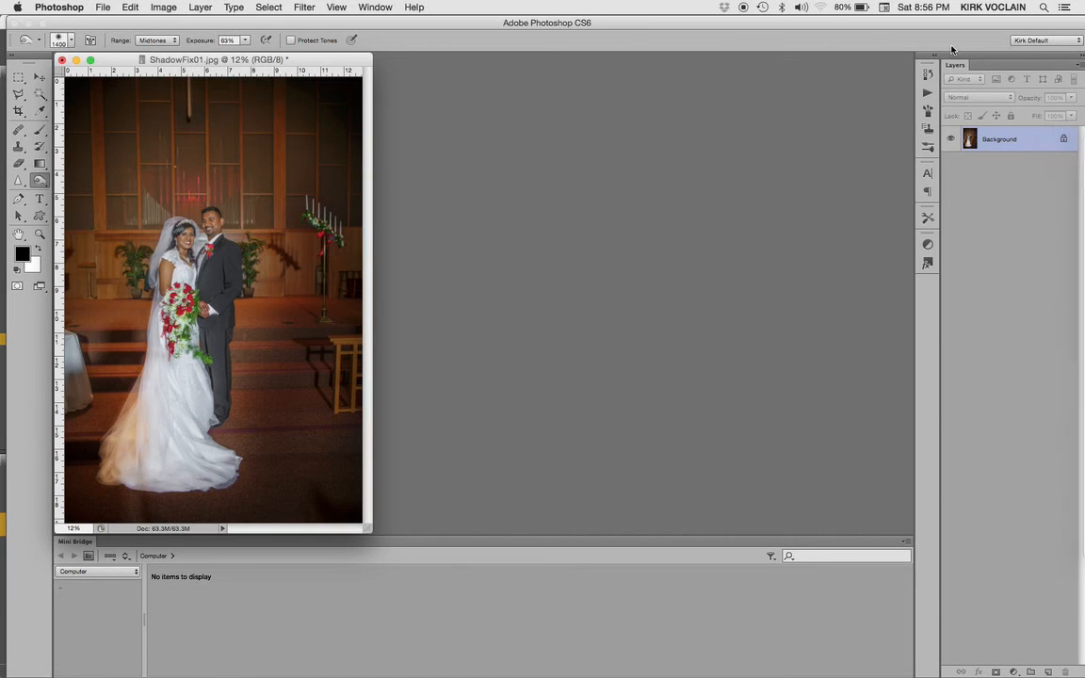
Compare the original snapshot with the latest burned state in the history, ending on the burned state
click(928, 73)
click(777, 85)
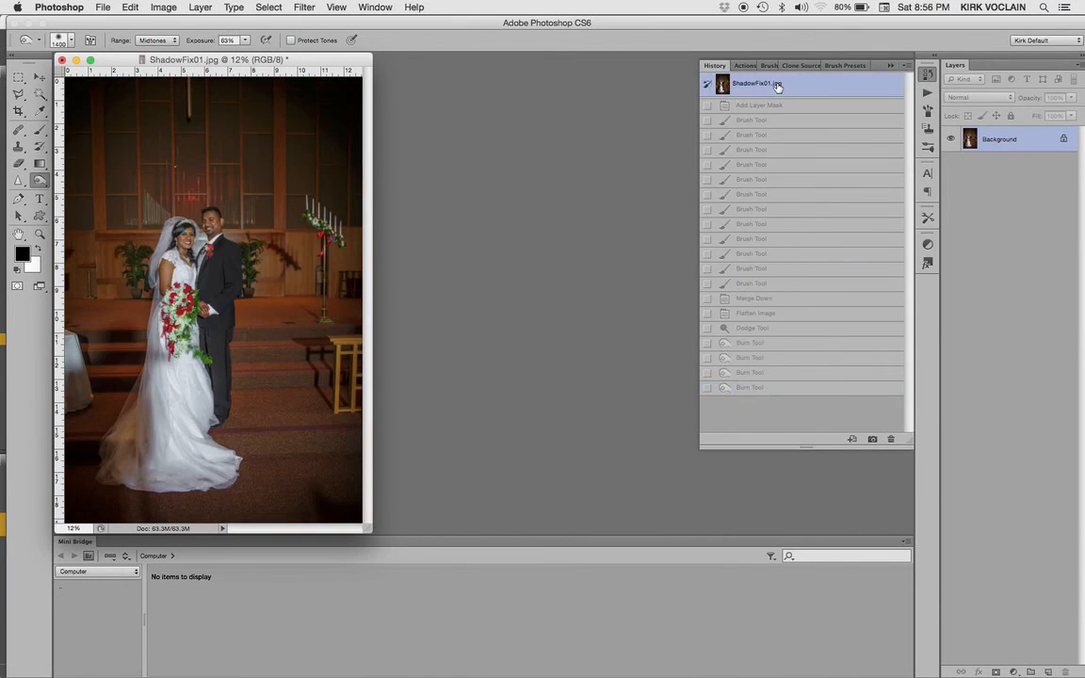
click(757, 389)
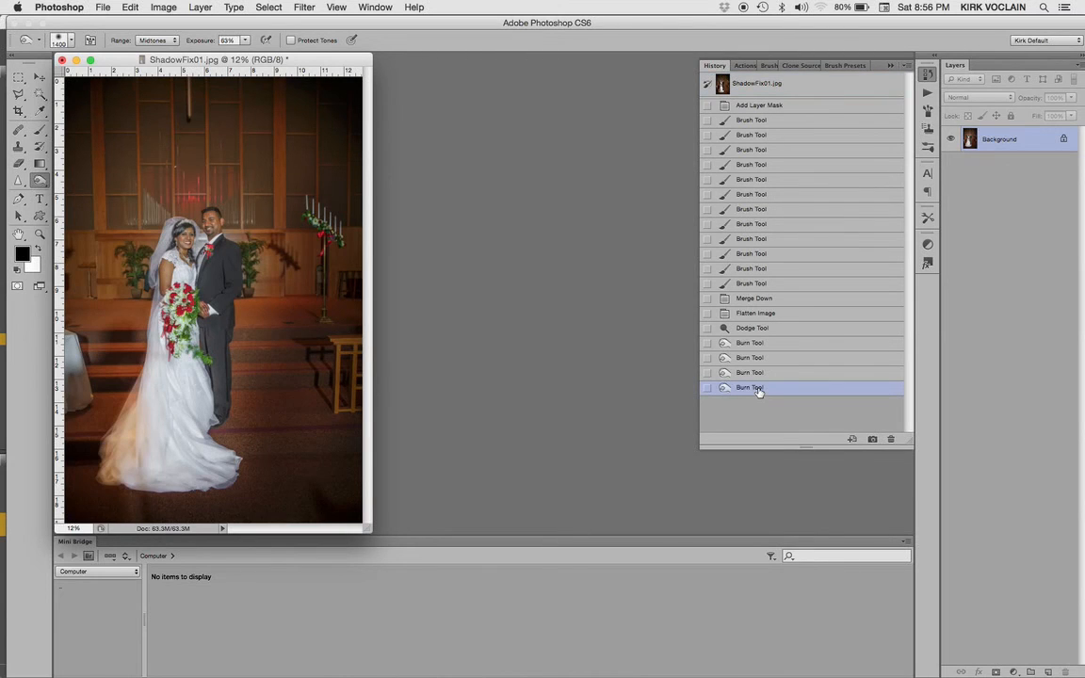